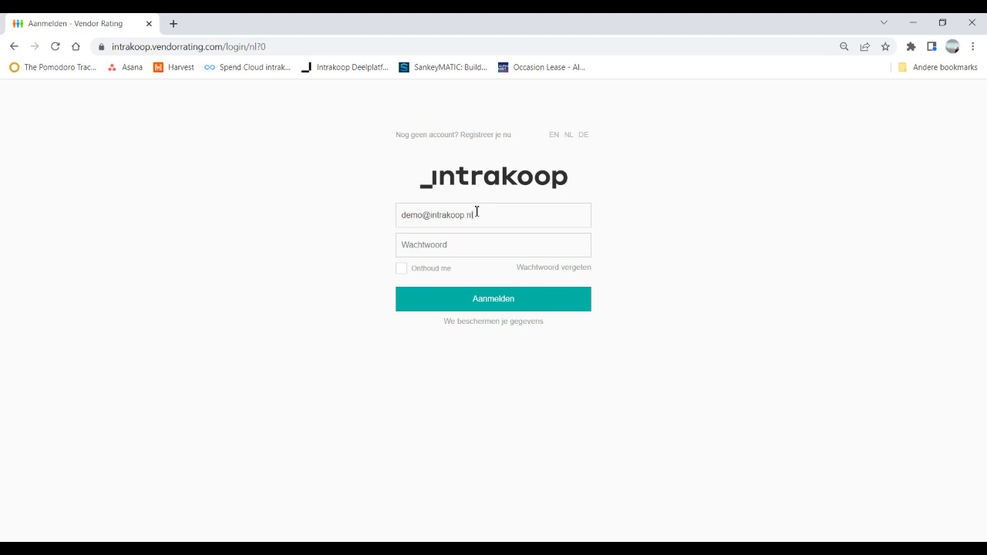
Step: Sign in with the account's login and password, retrying once, to reach the organisation's Start page
{"action": "key", "text": "Tab"}
{"action": "type", "text": "d"}
{"action": "key", "text": "Return"}
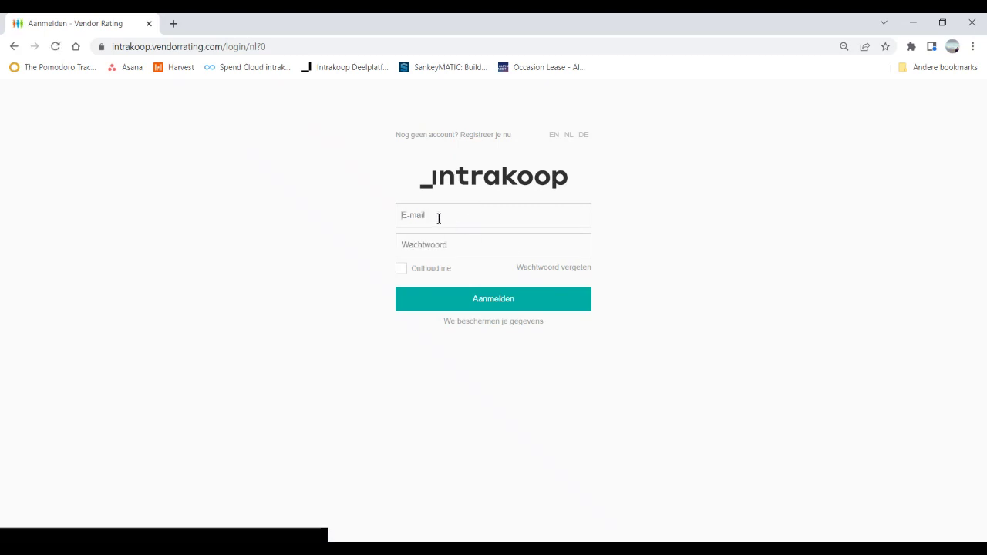
{"action": "type", "text": "demo"}
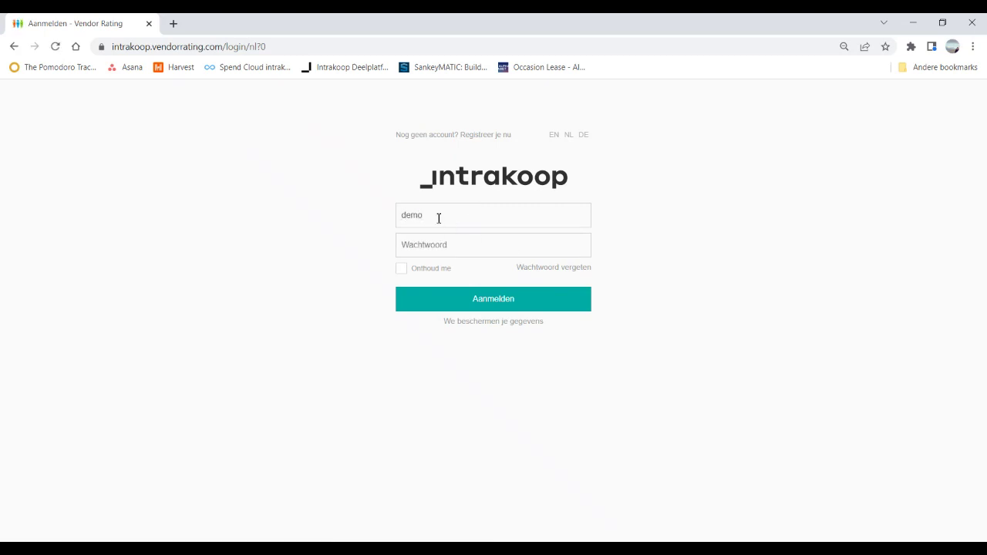
{"action": "type", "text": "@"}
{"action": "type", "text": "@"}
{"action": "key", "text": "Tab"}
{"action": "type", "text": "d"}
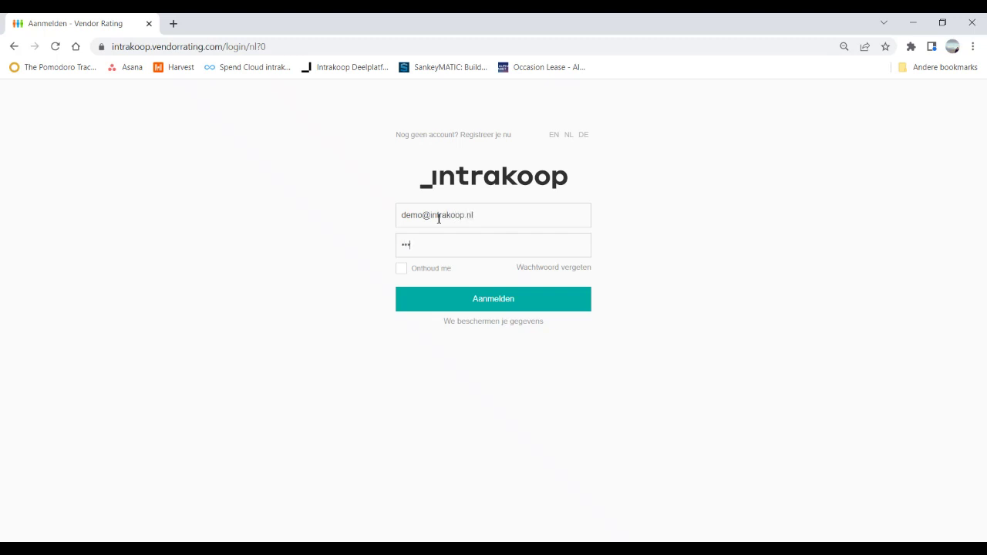
{"action": "key", "text": "Return"}
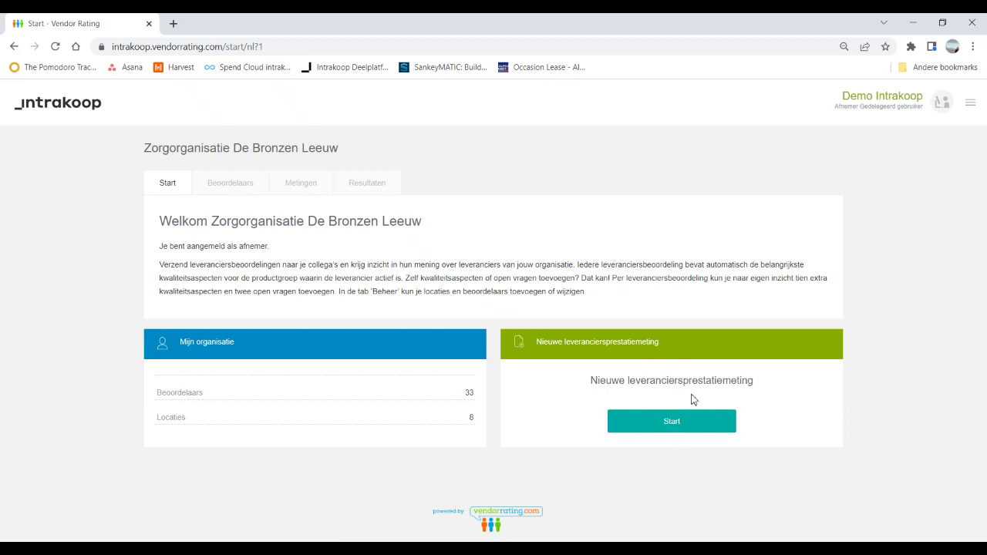
Step: Browse the Beoordelaars list, preview the add and Excel-import windows without changes, then show Locaties (8)
{"action": "left_click", "coordinate": [230, 187]}
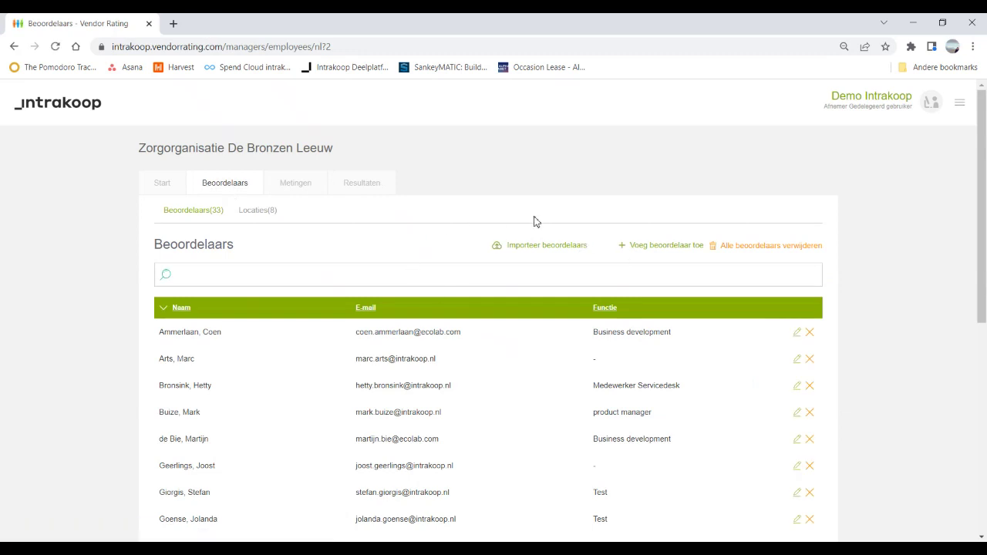
{"action": "left_click", "coordinate": [669, 245]}
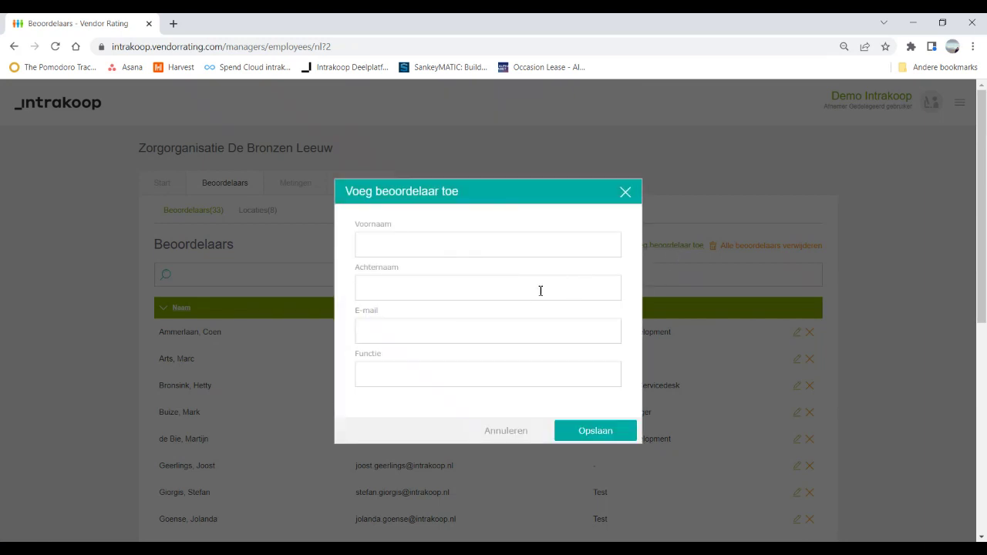
{"action": "left_click", "coordinate": [519, 436]}
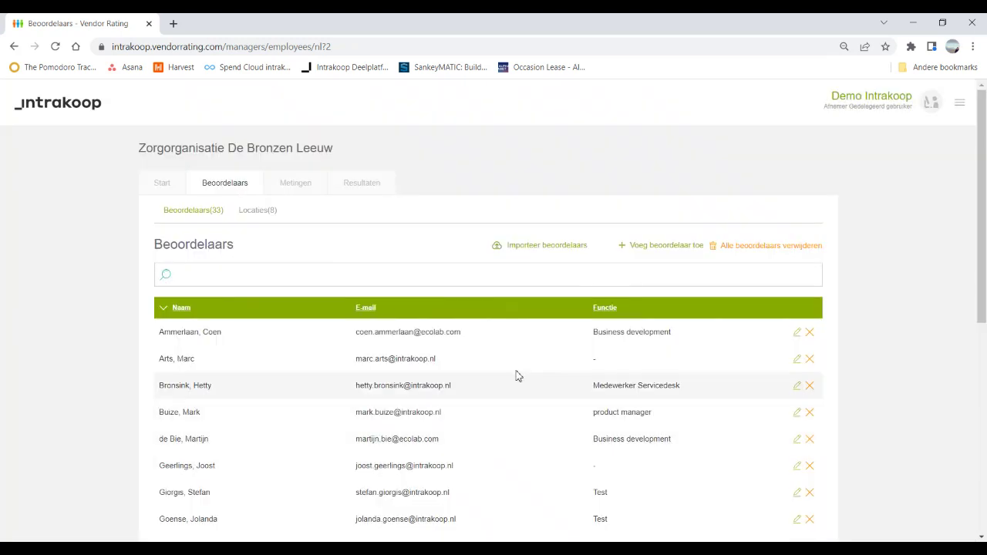
{"action": "left_click", "coordinate": [565, 246]}
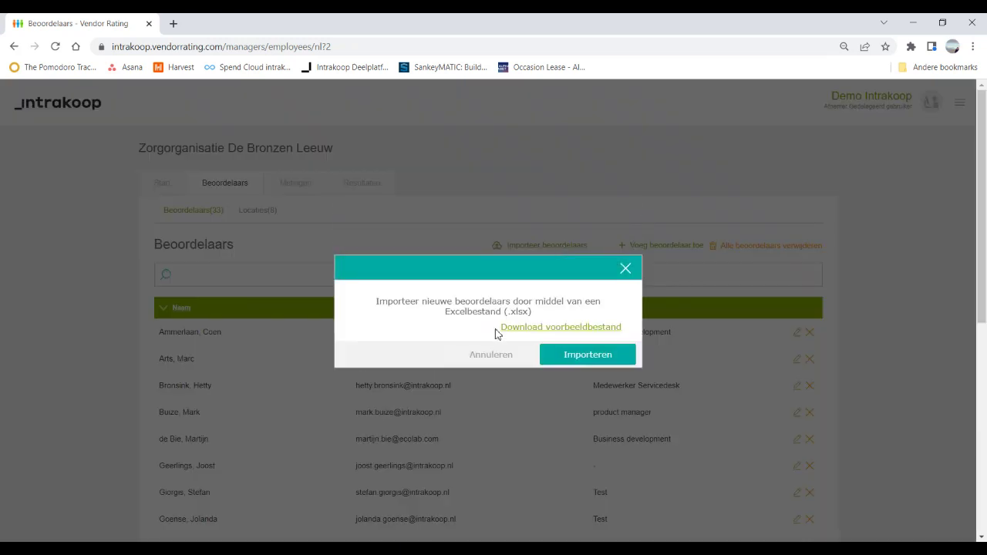
{"action": "left_click", "coordinate": [626, 269]}
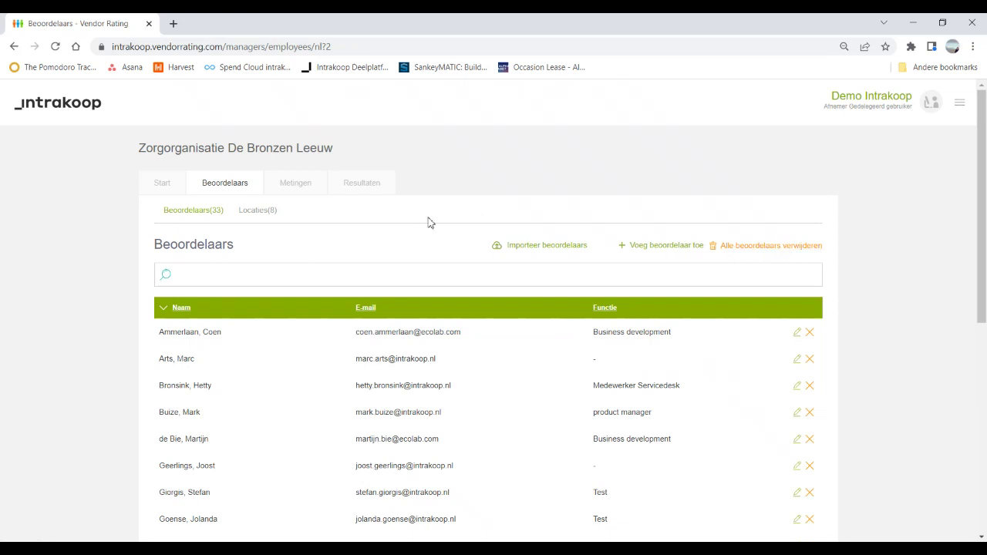
{"action": "left_click", "coordinate": [265, 213]}
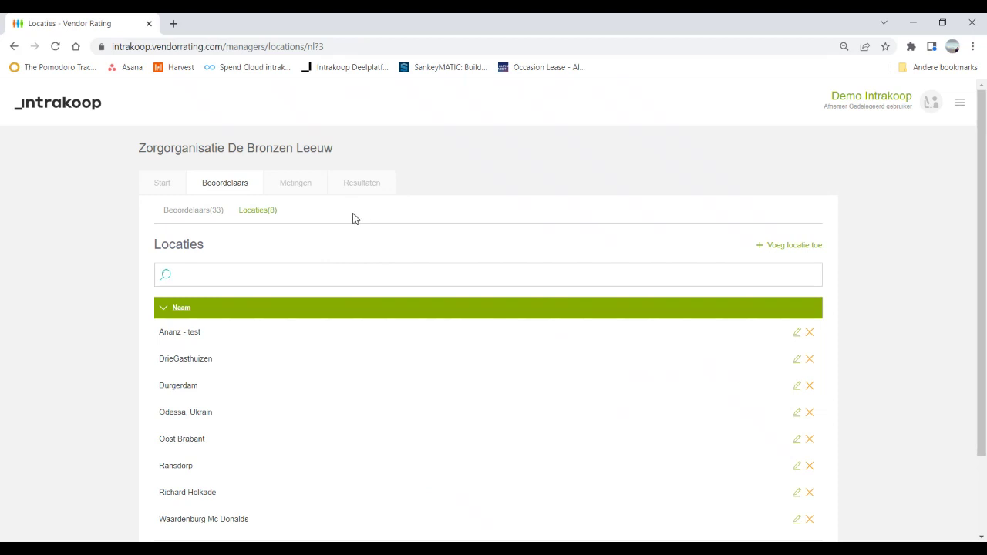
Step: View the Metingen history, scroll through the Resultaten charts against the benchmark, then return to Start
{"action": "left_click", "coordinate": [301, 188]}
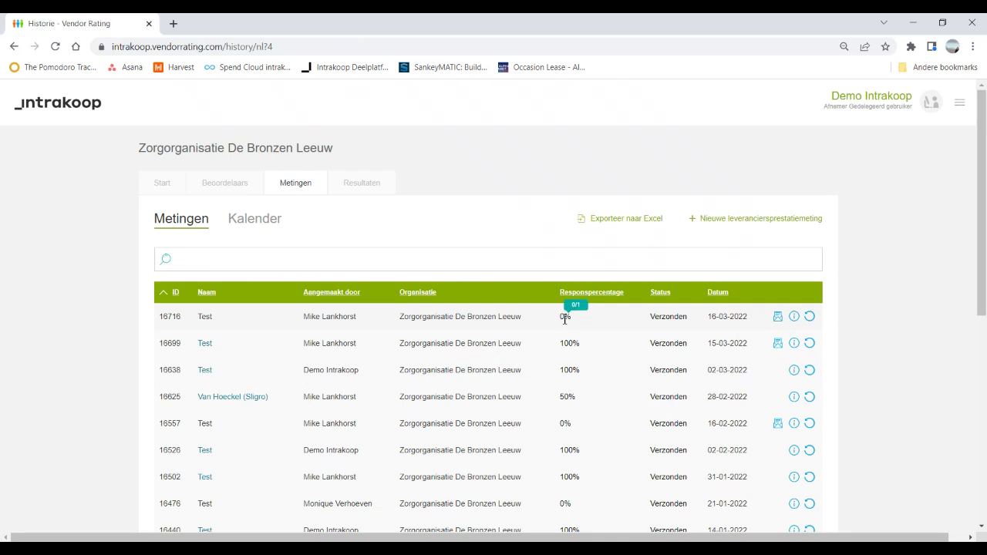
{"action": "left_click", "coordinate": [355, 191]}
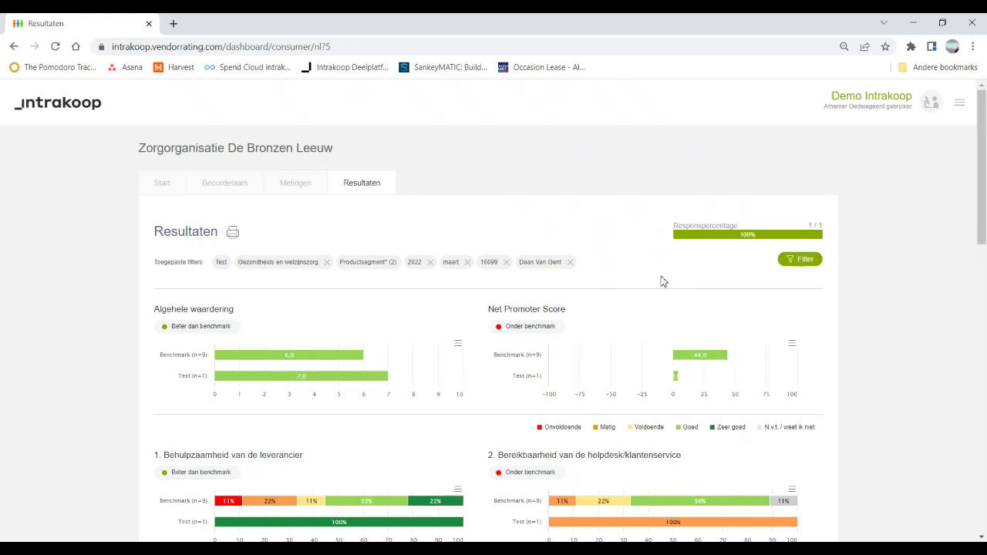
{"action": "scroll", "coordinate": [626, 267], "scroll_direction": "down", "scroll_amount": 2}
{"action": "scroll", "coordinate": [648, 363], "scroll_direction": "down", "scroll_amount": 1}
{"action": "mouse_move", "coordinate": [576, 314]}
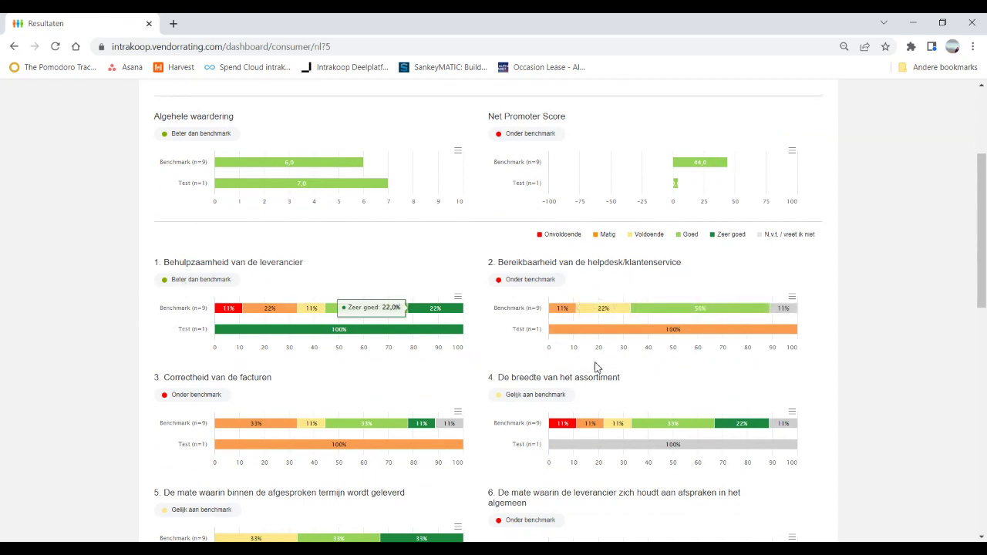
{"action": "mouse_move", "coordinate": [308, 340]}
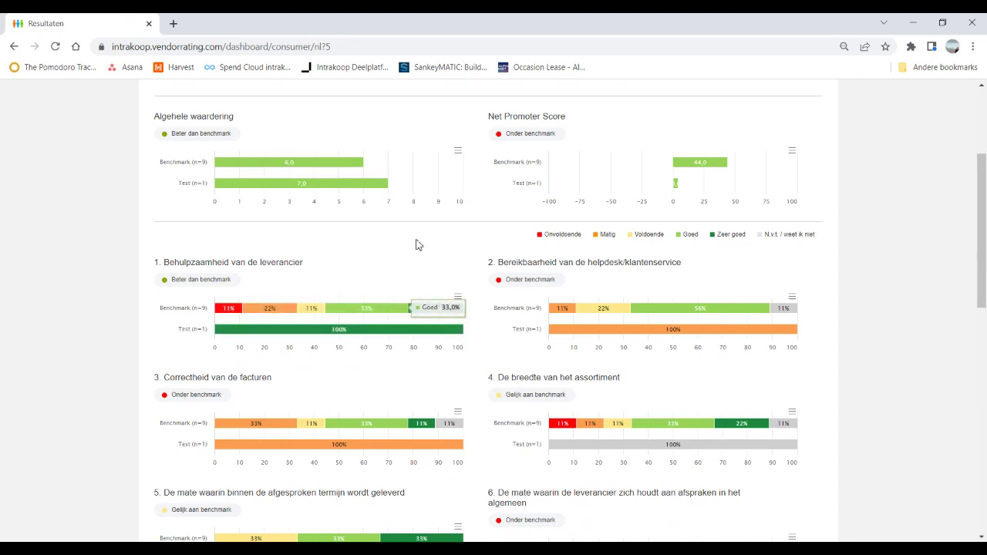
{"action": "scroll", "coordinate": [429, 253], "scroll_direction": "up", "scroll_amount": 3}
{"action": "left_click", "coordinate": [160, 181]}
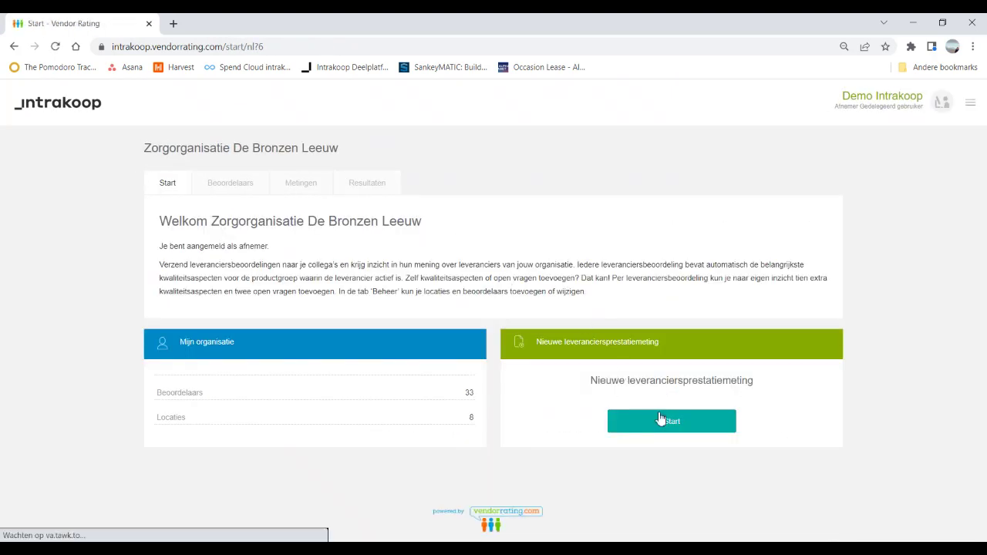
Step: Start a new supplier performance measurement, trying Huuskes and then Apotheek Koert as the supplier
{"action": "left_click", "coordinate": [676, 426]}
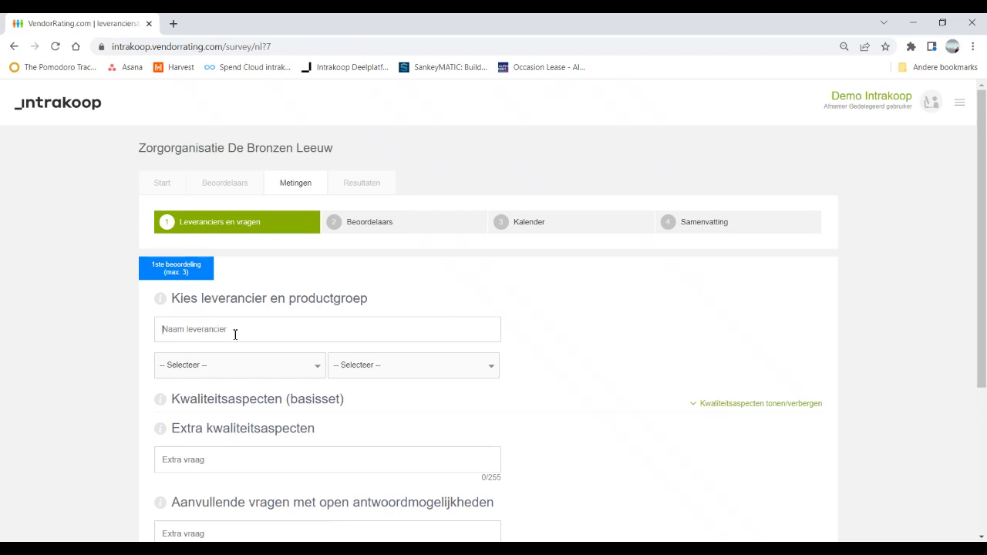
{"action": "type", "text": "Huu"}
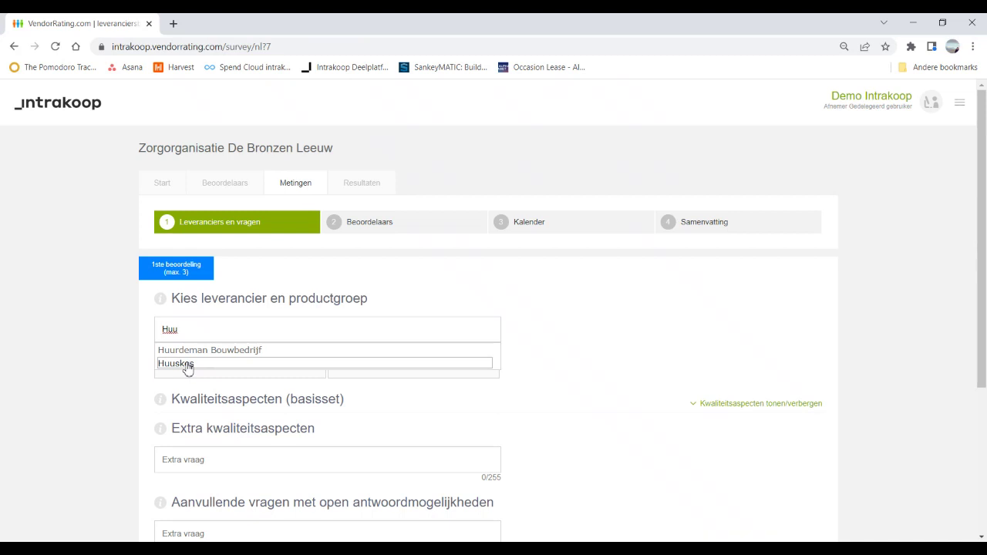
{"action": "left_click", "coordinate": [187, 364]}
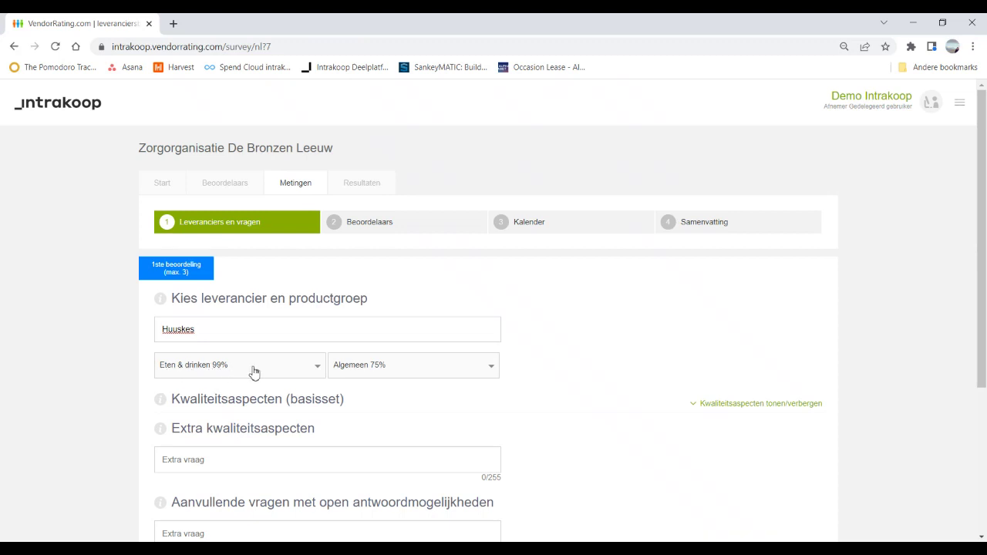
{"action": "left_click", "coordinate": [493, 372]}
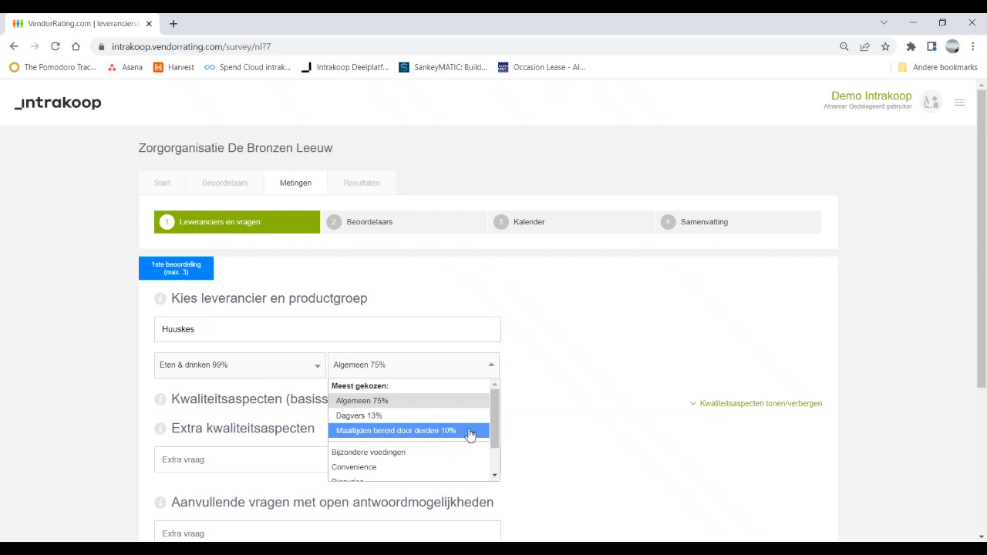
{"action": "left_click", "coordinate": [648, 366]}
{"action": "left_click", "coordinate": [194, 329]}
{"action": "key", "text": "ctrl+a"}
{"action": "key", "text": "BackSpace"}
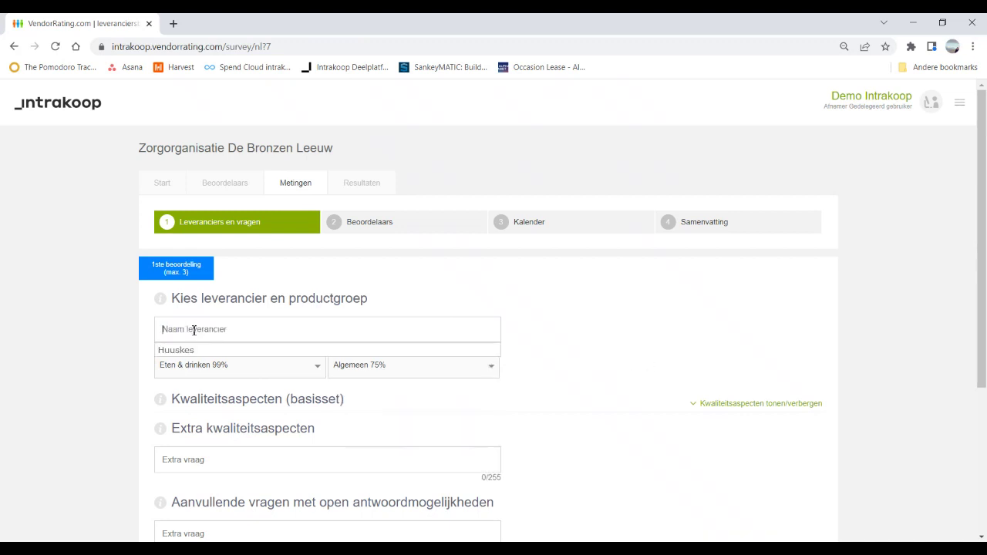
{"action": "type", "text": "apotheek"}
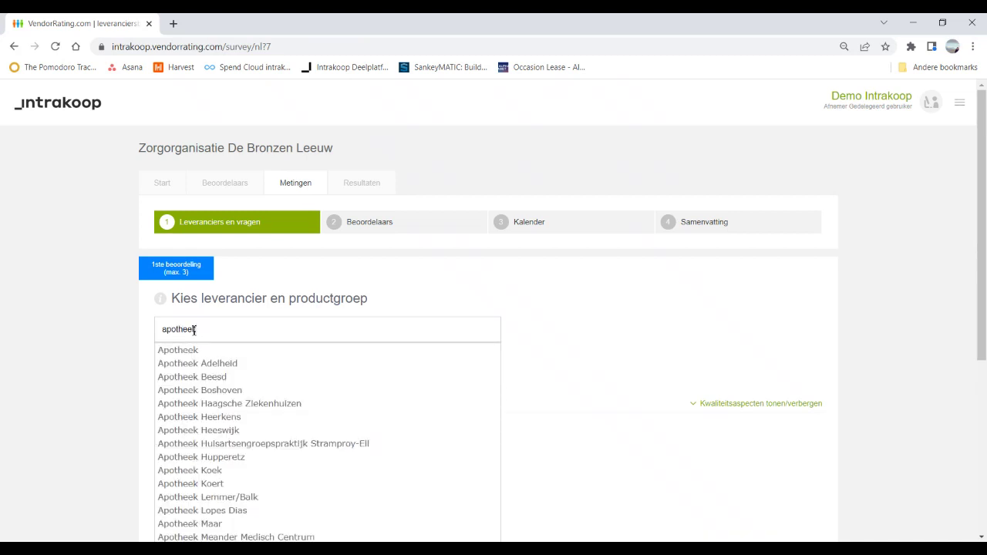
{"action": "left_click", "coordinate": [291, 485]}
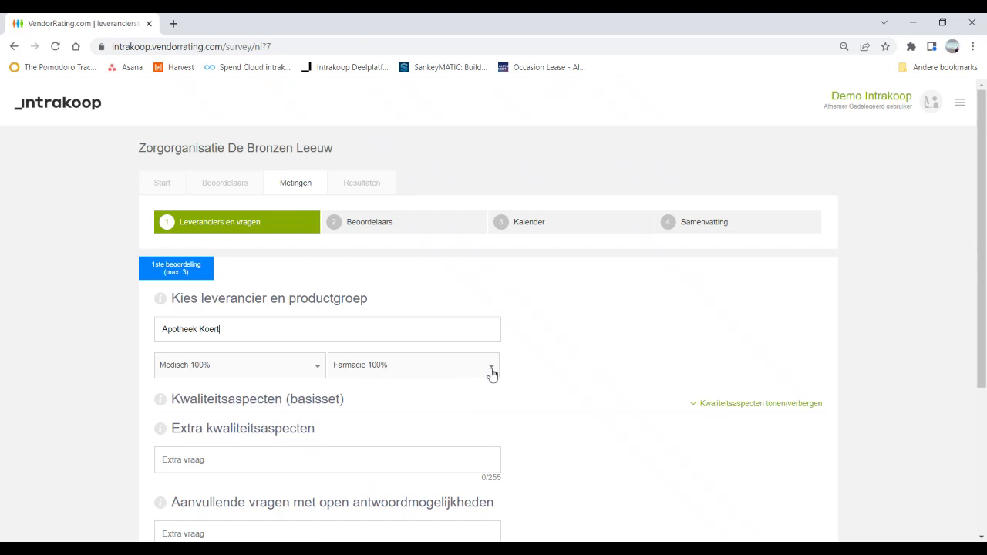
Step: Name the supplier 'bakkeropdehoek' with product group Eten & drinken and subgroup Dagvers
{"action": "triple_click", "coordinate": [319, 330]}
{"action": "key", "text": "BackSpace"}
{"action": "type", "text": "bakker"}
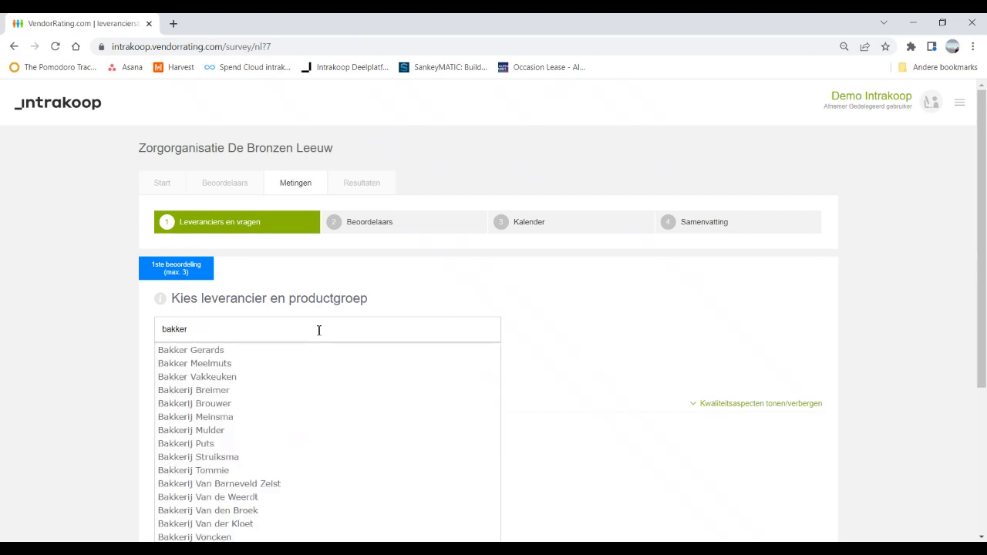
{"action": "type", "text": "opdehoek"}
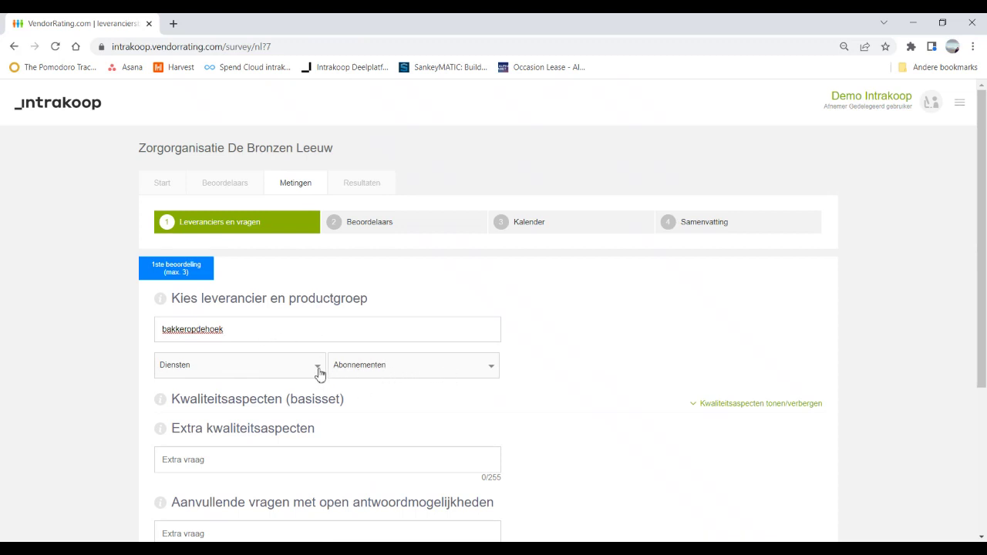
{"action": "left_click", "coordinate": [319, 373]}
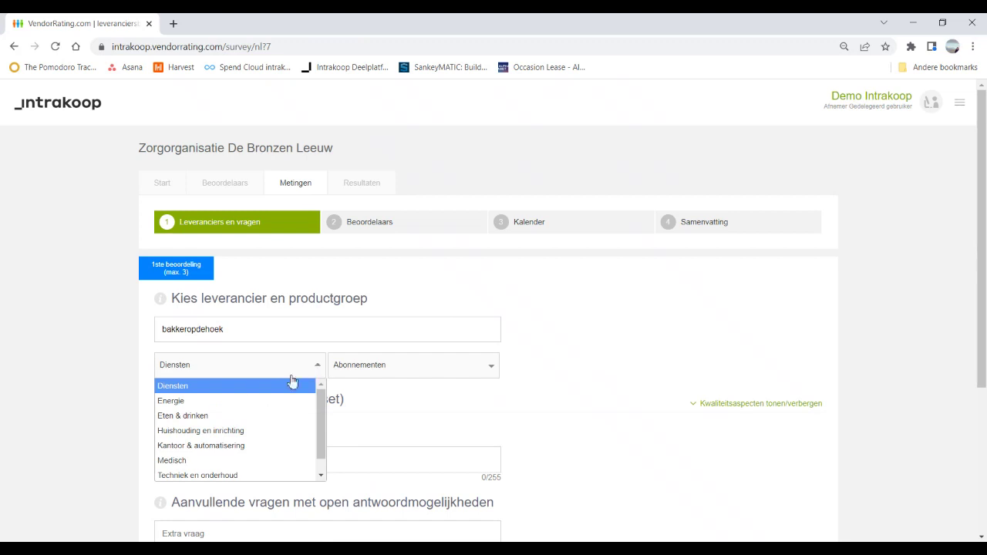
{"action": "left_click", "coordinate": [191, 420]}
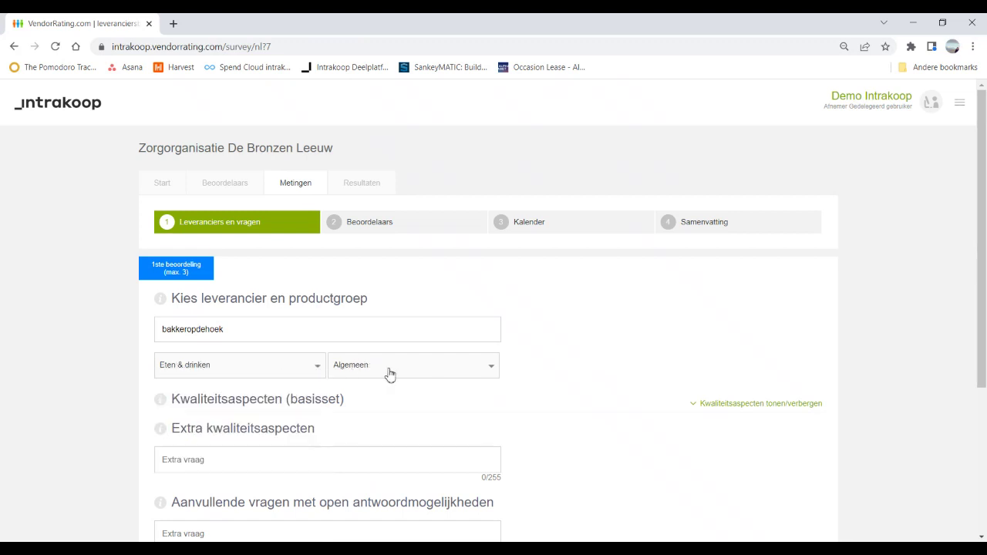
{"action": "left_click", "coordinate": [493, 371]}
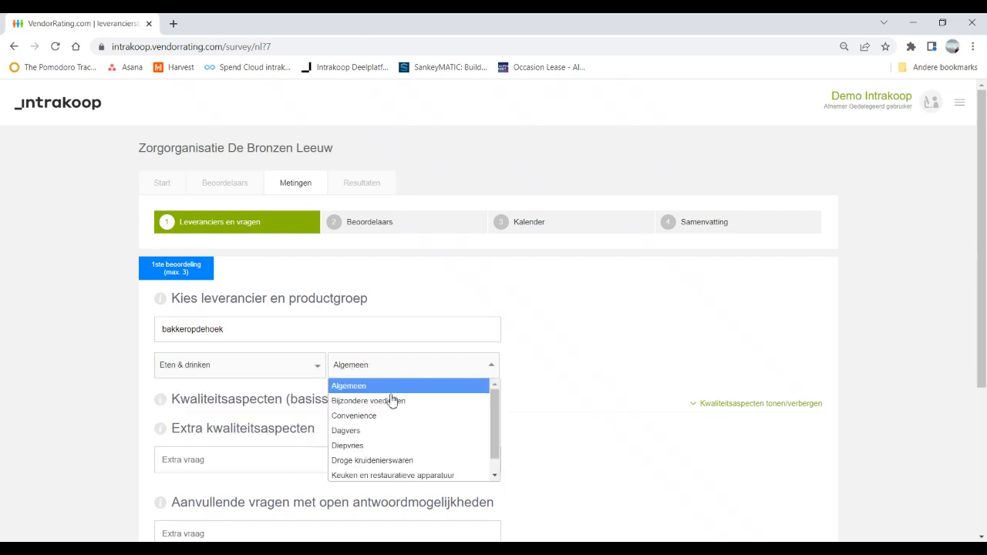
{"action": "left_click", "coordinate": [364, 430]}
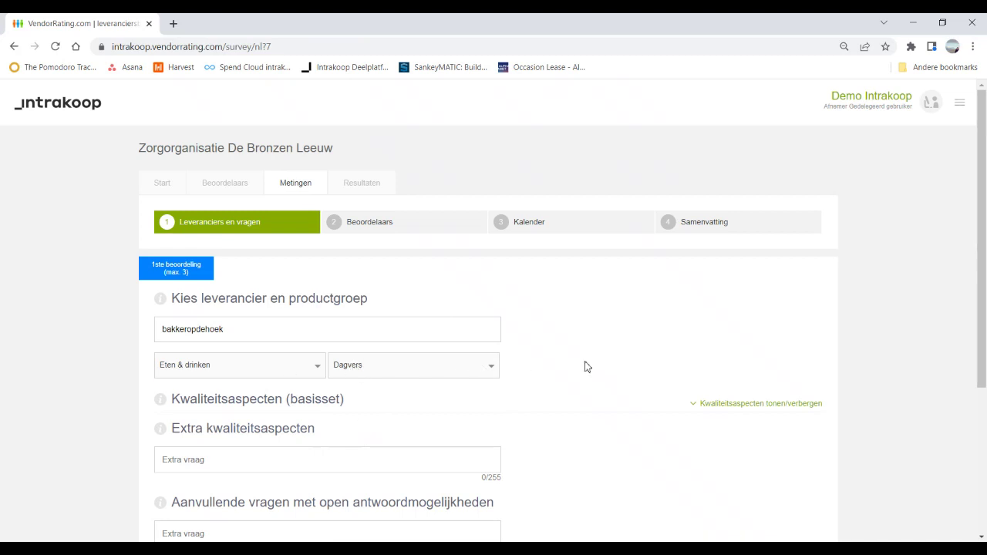
{"action": "scroll", "coordinate": [584, 366], "scroll_direction": "down", "scroll_amount": 1}
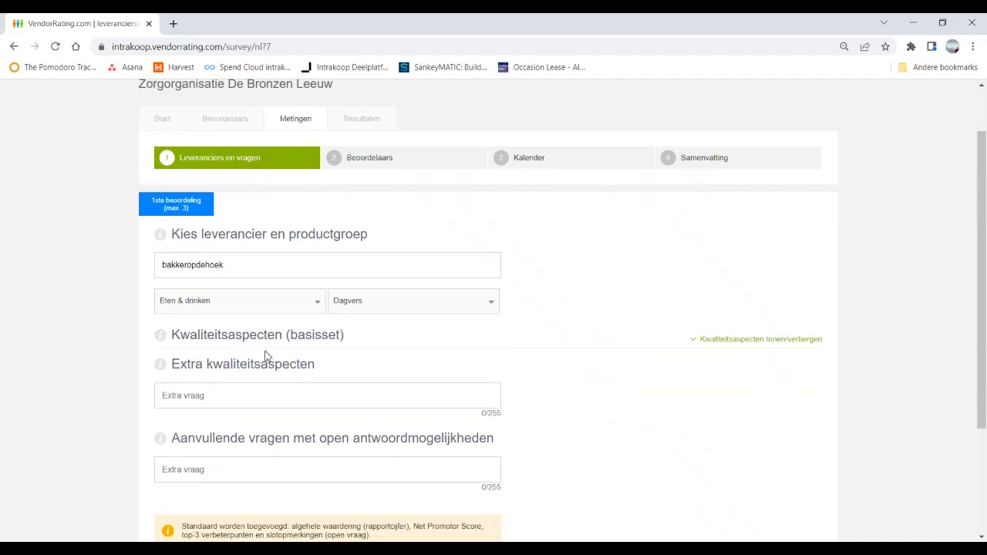
Step: Expand the basic quality aspects, switch the supplier to Huuskes, and review aspects like Versheid en houdbaarheid
{"action": "left_click", "coordinate": [744, 343]}
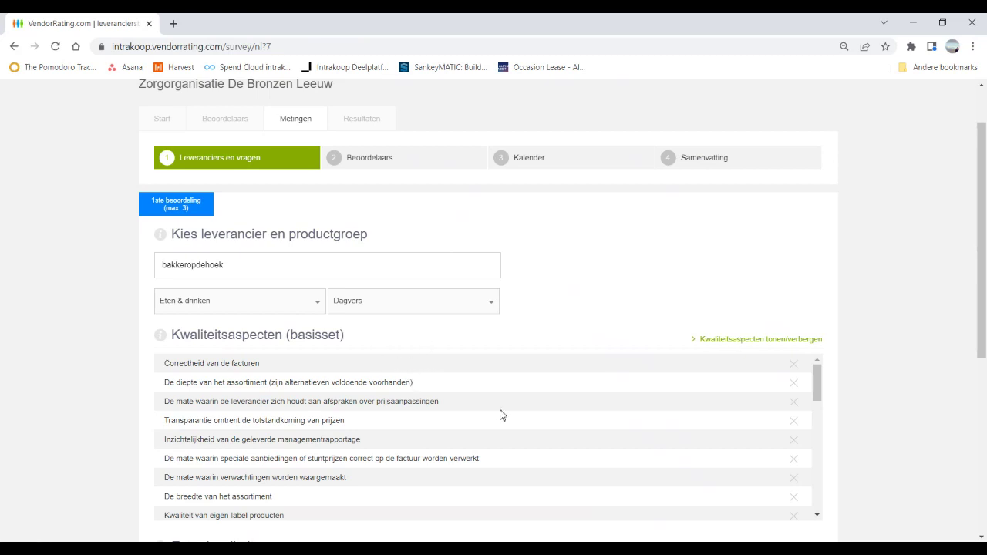
{"action": "scroll", "coordinate": [500, 410], "scroll_direction": "down", "scroll_amount": 2}
{"action": "scroll", "coordinate": [505, 414], "scroll_direction": "up", "scroll_amount": 2}
{"action": "key", "text": "ctrl+a"}
{"action": "key", "text": "BackSpace"}
{"action": "type", "text": "huusk"}
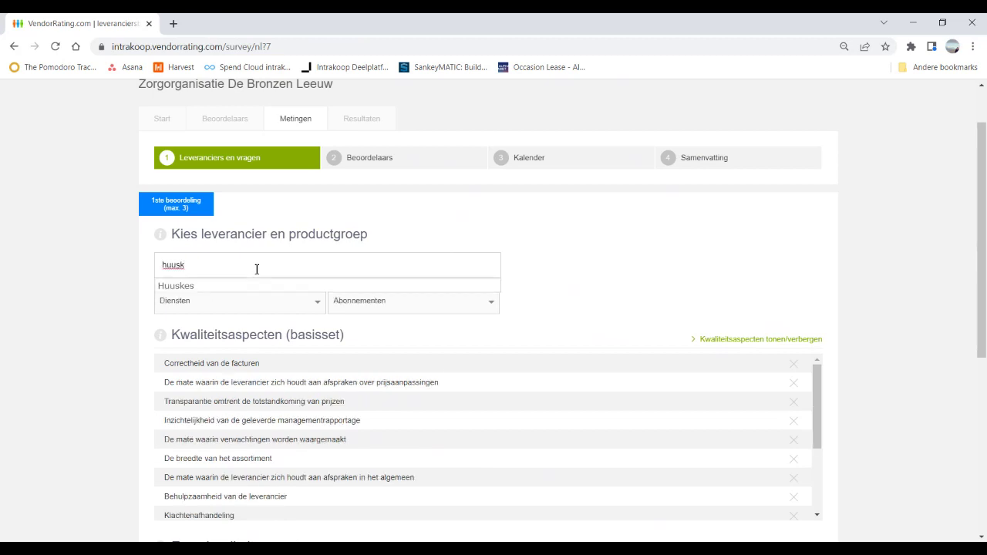
{"action": "left_click", "coordinate": [205, 286]}
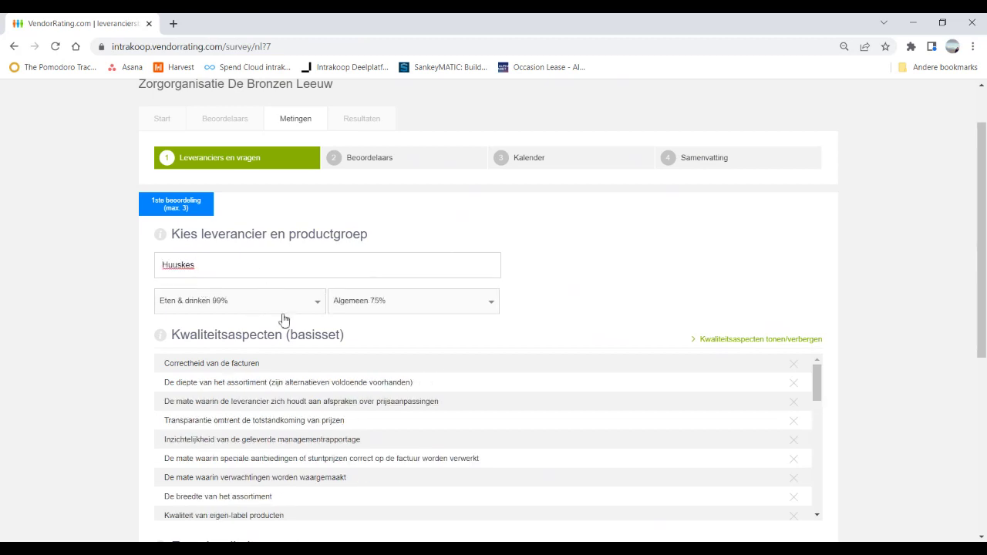
{"action": "left_click_drag", "start_coordinate": [817, 390], "coordinate": [827, 498]}
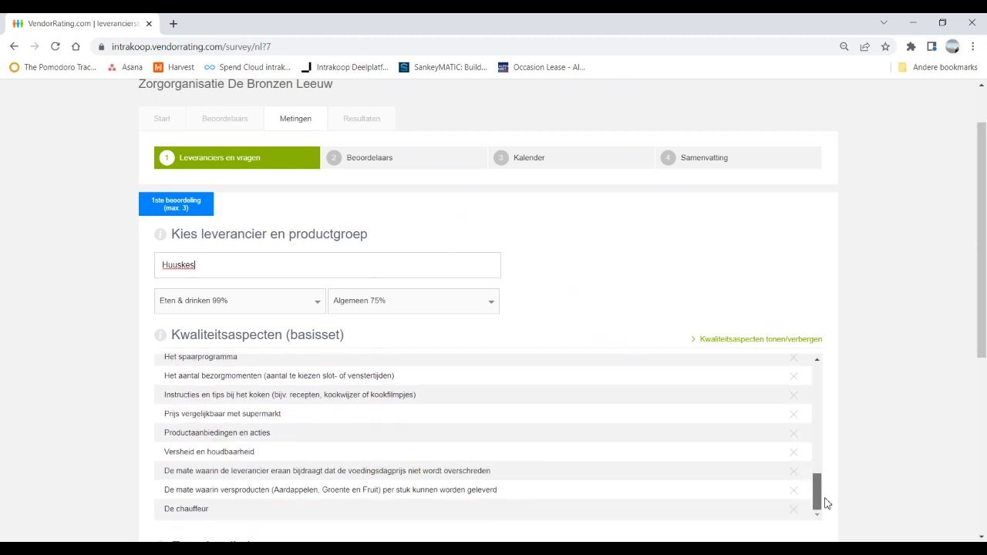
{"action": "left_click_drag", "start_coordinate": [165, 451], "coordinate": [251, 453]}
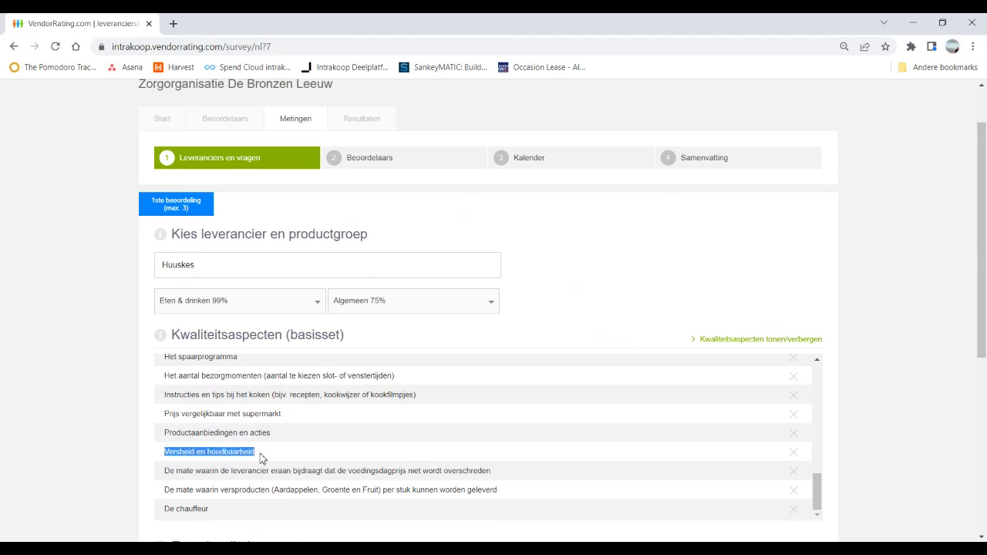
{"action": "left_click", "coordinate": [251, 473]}
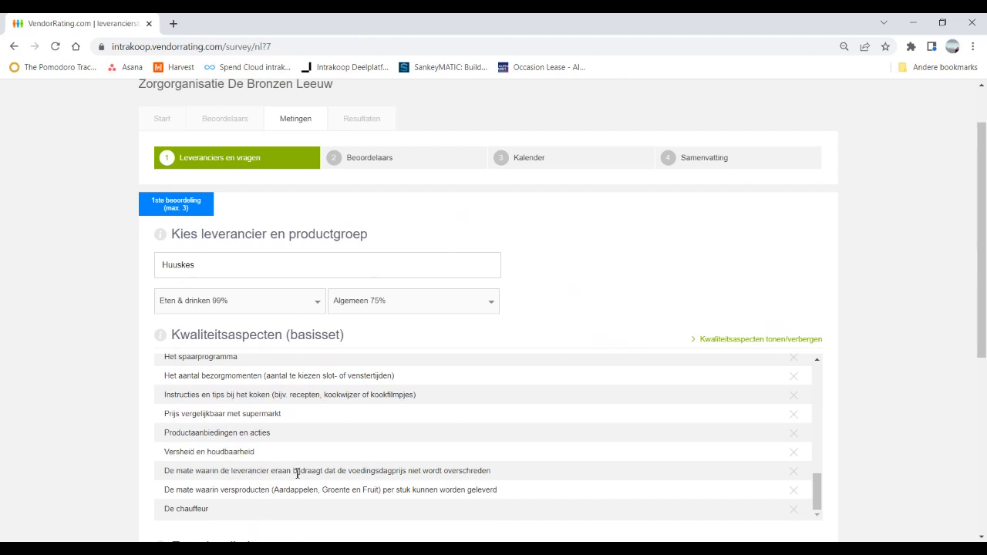
{"action": "left_click_drag", "start_coordinate": [336, 472], "coordinate": [414, 472]}
{"action": "left_click", "coordinate": [396, 494]}
Step: Replace the supplier with Apotheek Beesd, auto-set to Medisch / Farmacie, and scroll its pharmacy aspects
{"action": "double_click", "coordinate": [217, 269]}
{"action": "key", "text": "BackSpace"}
{"action": "type", "text": "apotheek"}
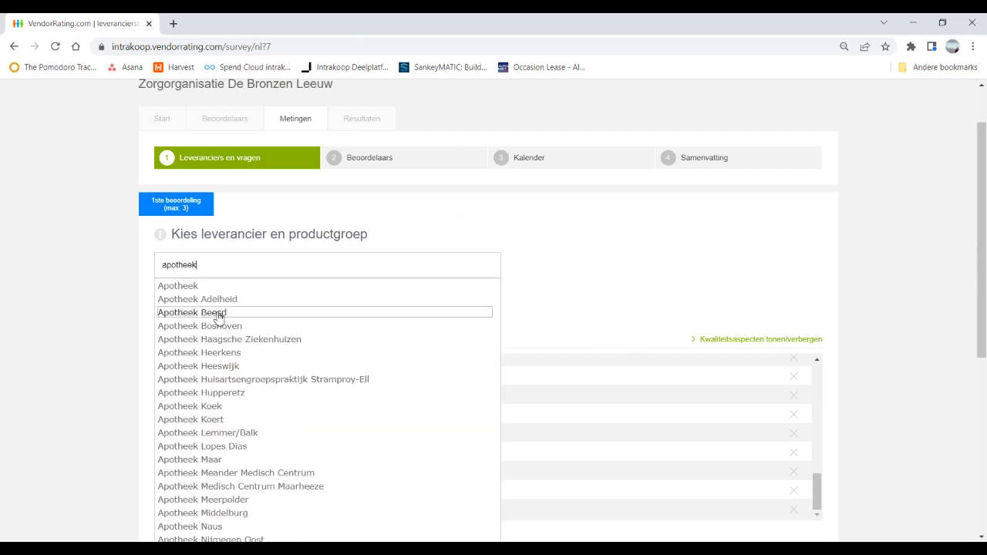
{"action": "left_click", "coordinate": [219, 312]}
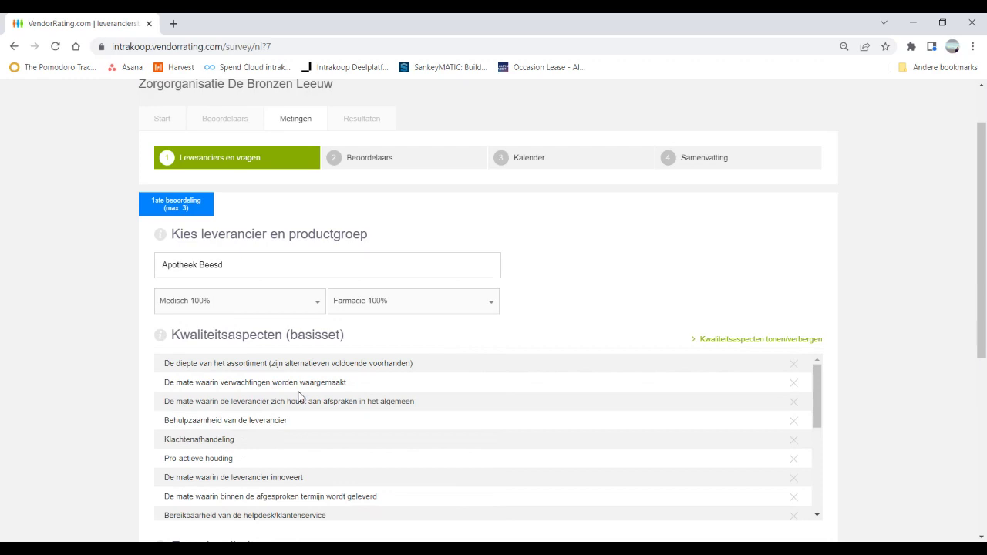
{"action": "scroll", "coordinate": [305, 400], "scroll_direction": "down", "scroll_amount": 3}
{"action": "scroll", "coordinate": [306, 401], "scroll_direction": "down", "scroll_amount": 2}
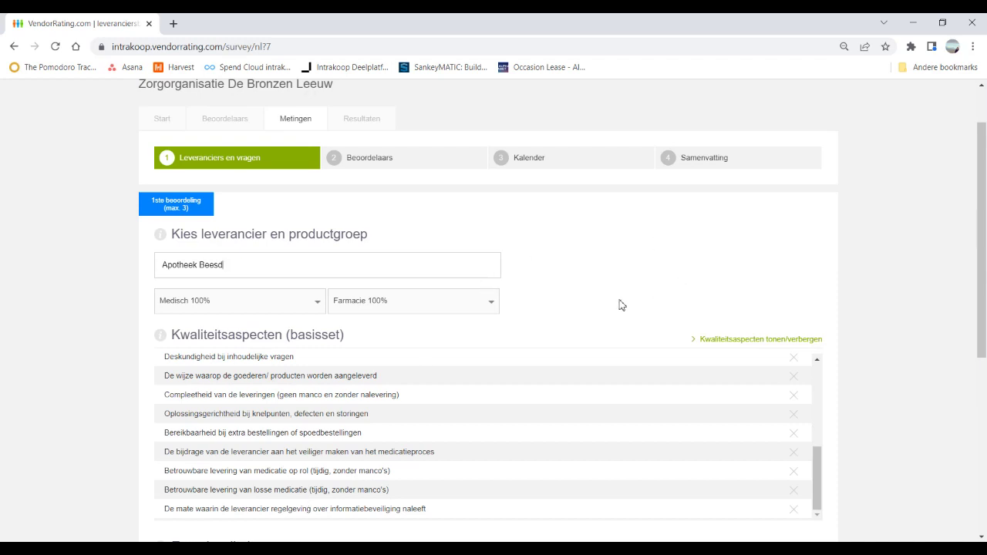
Step: Replace Apotheek Beesd with supplier Test, giving product group Diensten / Abonnementen
{"action": "left_click", "coordinate": [299, 275]}
{"action": "key", "text": "ctrl+a"}
{"action": "key", "text": "BackSpace"}
{"action": "type", "text": "t"}
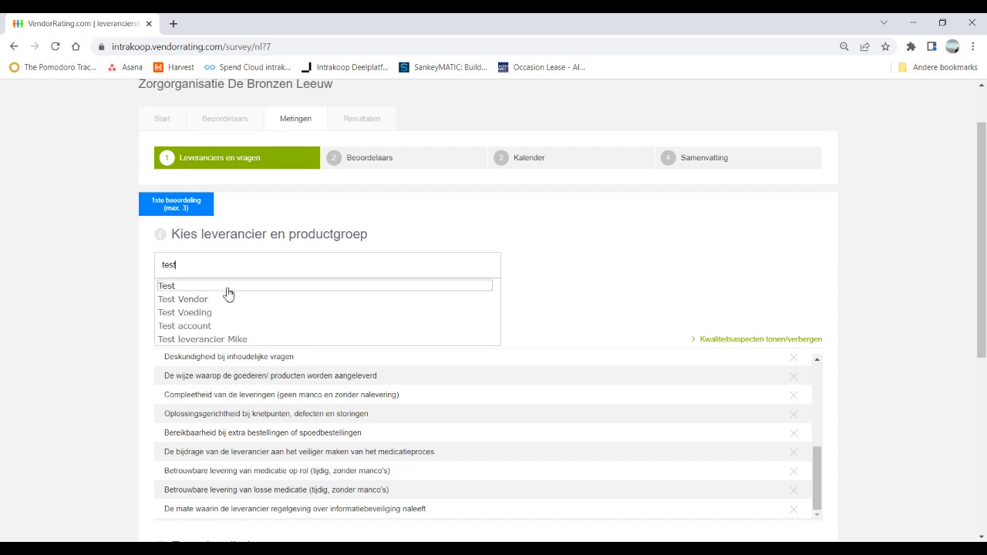
{"action": "left_click", "coordinate": [227, 287]}
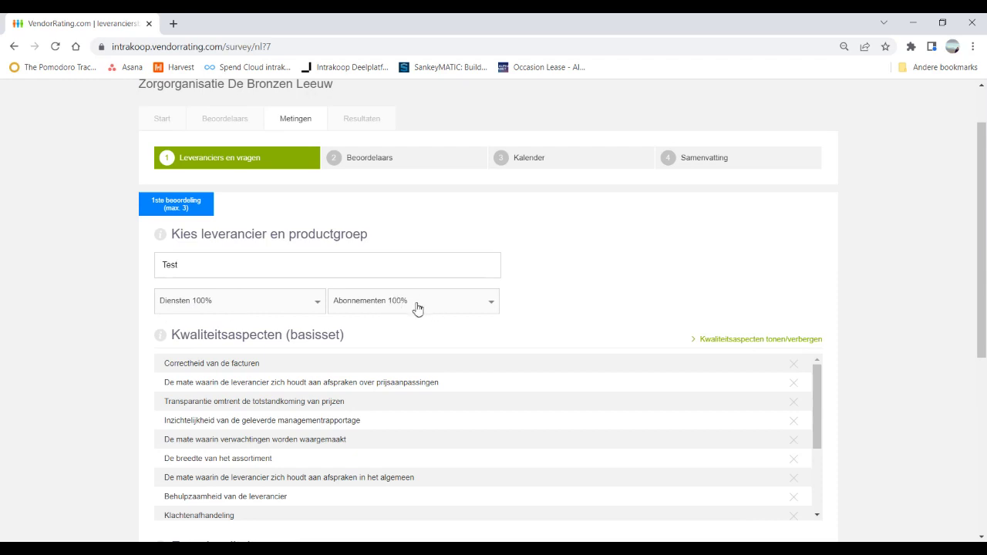
Step: Enter 'mate van duurzaamheid' in the Extra vraag field under Extra kwaliteitsaspecten
{"action": "scroll", "coordinate": [601, 308], "scroll_direction": "down", "scroll_amount": 1}
{"action": "scroll", "coordinate": [601, 308], "scroll_direction": "down", "scroll_amount": 2}
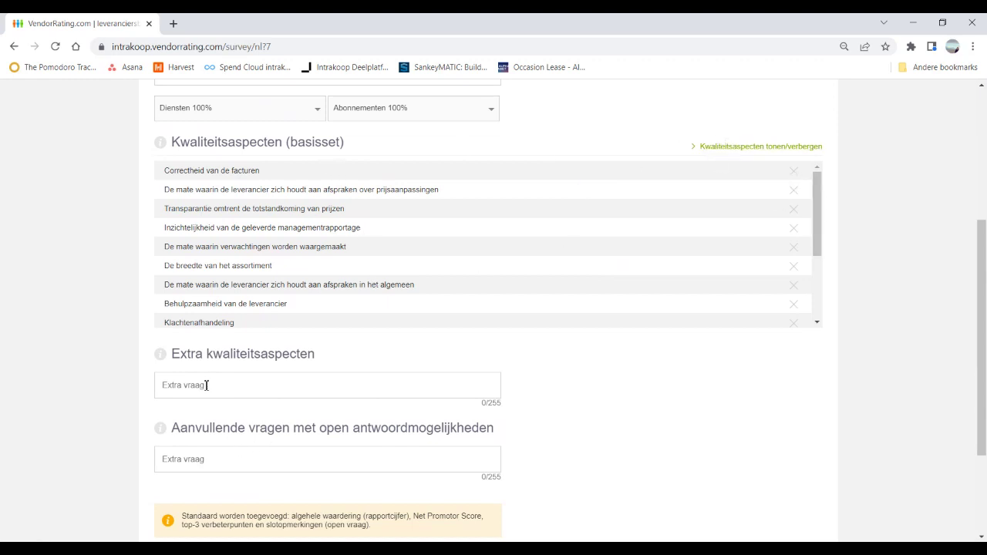
{"action": "mouse_move", "coordinate": [161, 356]}
{"action": "type", "text": "D"}
{"action": "key", "text": "BackSpace"}
{"action": "type", "text": "ma"}
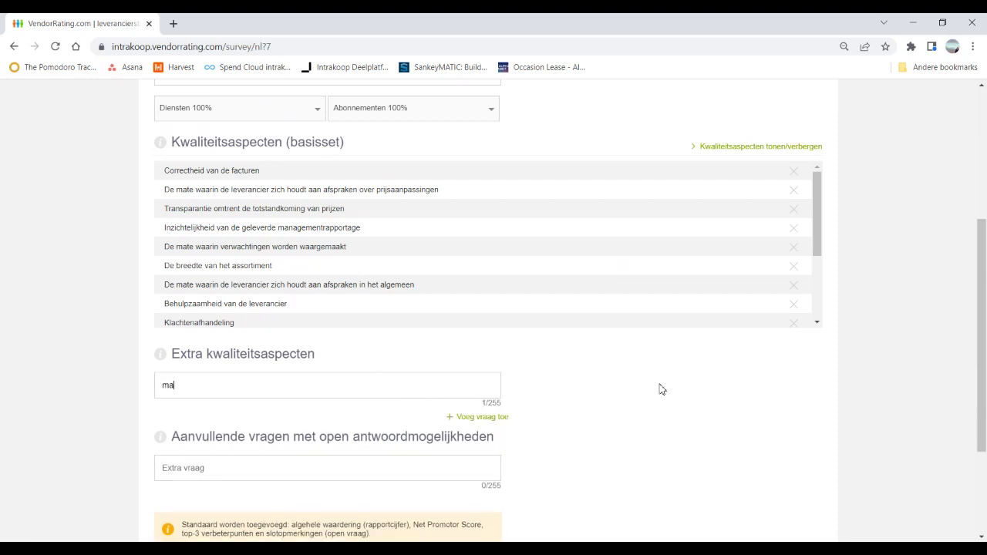
{"action": "type", "text": "te van duurzaamheid"}
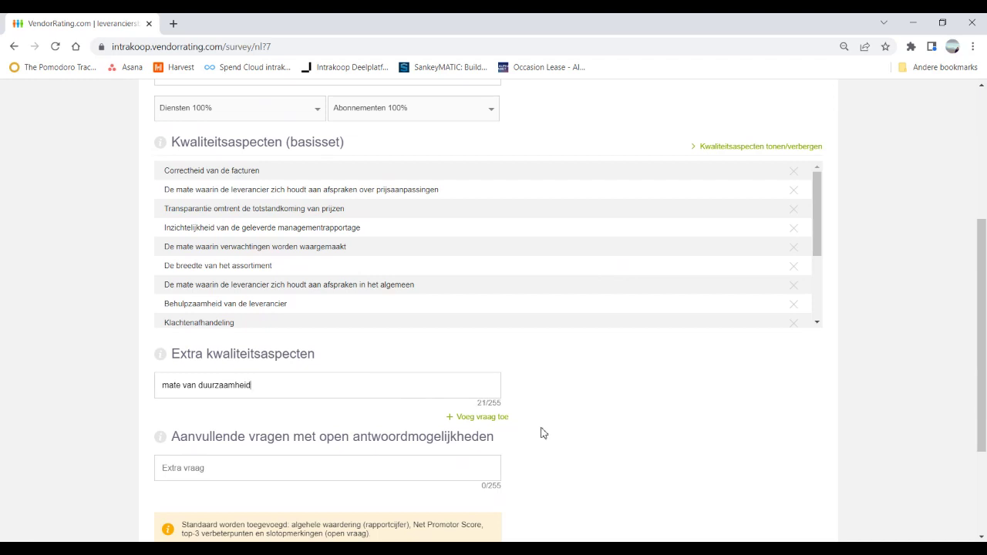
{"action": "key", "text": "Return"}
{"action": "scroll", "coordinate": [540, 432], "scroll_direction": "down", "scroll_amount": 3}
{"action": "scroll", "coordinate": [555, 424], "scroll_direction": "up", "scroll_amount": 3}
{"action": "scroll", "coordinate": [619, 368], "scroll_direction": "down", "scroll_amount": 3}
{"action": "scroll", "coordinate": [663, 420], "scroll_direction": "down", "scroll_amount": 2}
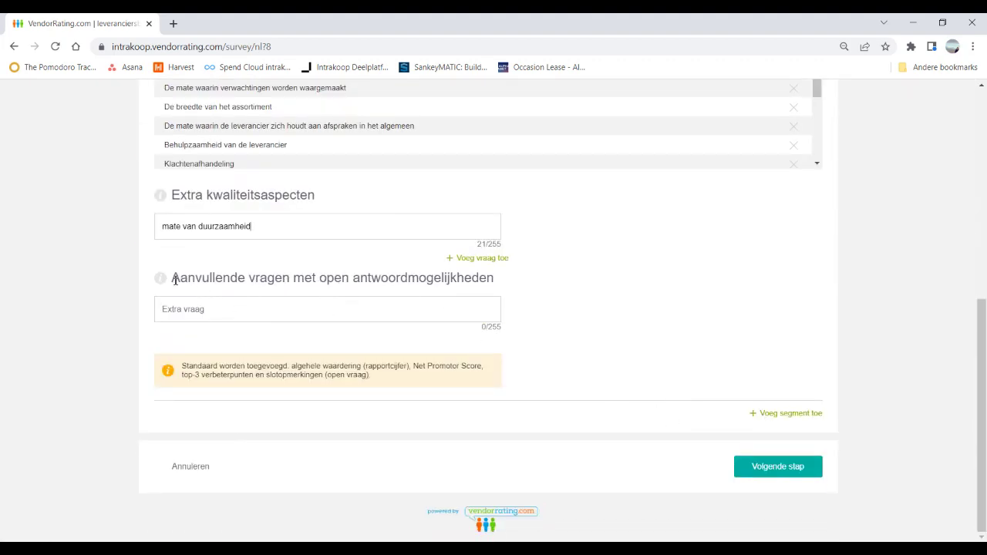
{"action": "mouse_move", "coordinate": [163, 284]}
Step: Add the open question 'Wat kan de leverancier doen om een hogere tevredenheid te krijgen'
{"action": "type", "text": "Wat kan de leverancier beter doen"}
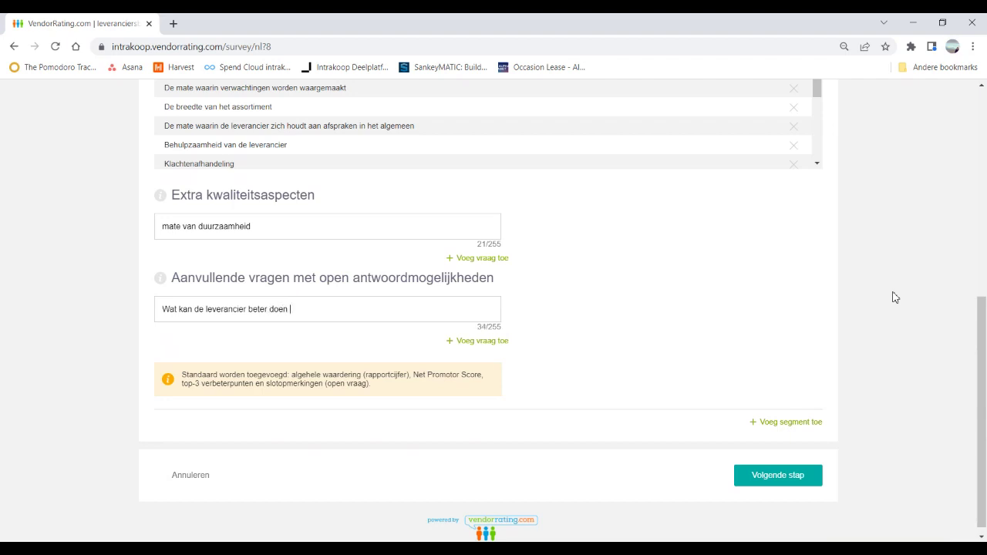
{"action": "key", "text": "BackSpace"}
{"action": "key", "text": "BackSpace"}
{"action": "key", "text": "BackSpace"}
{"action": "key", "text": "BackSpace"}
{"action": "type", "text": "doen om een hogere tevredenheid"}
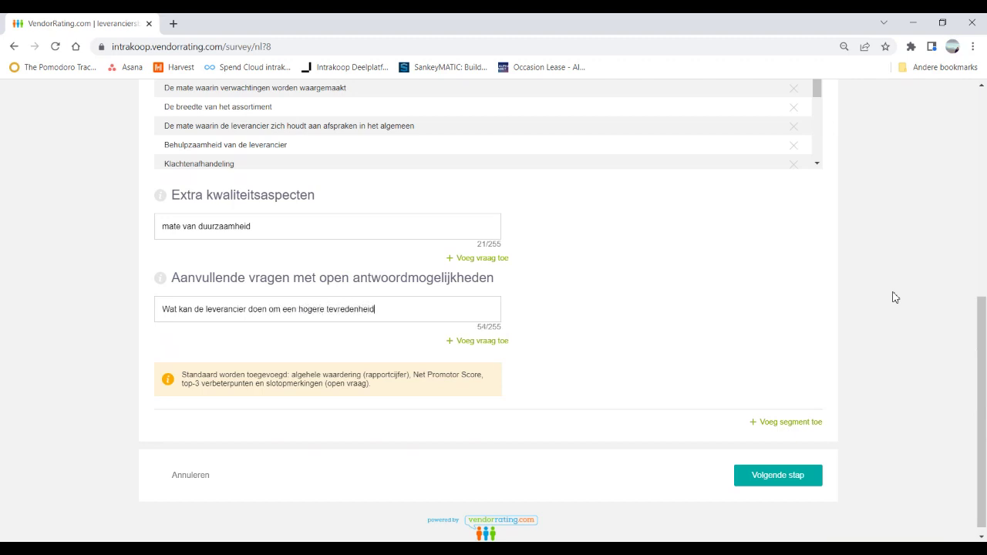
{"action": "type", "text": " te krijgen"}
{"action": "left_click", "coordinate": [475, 342]}
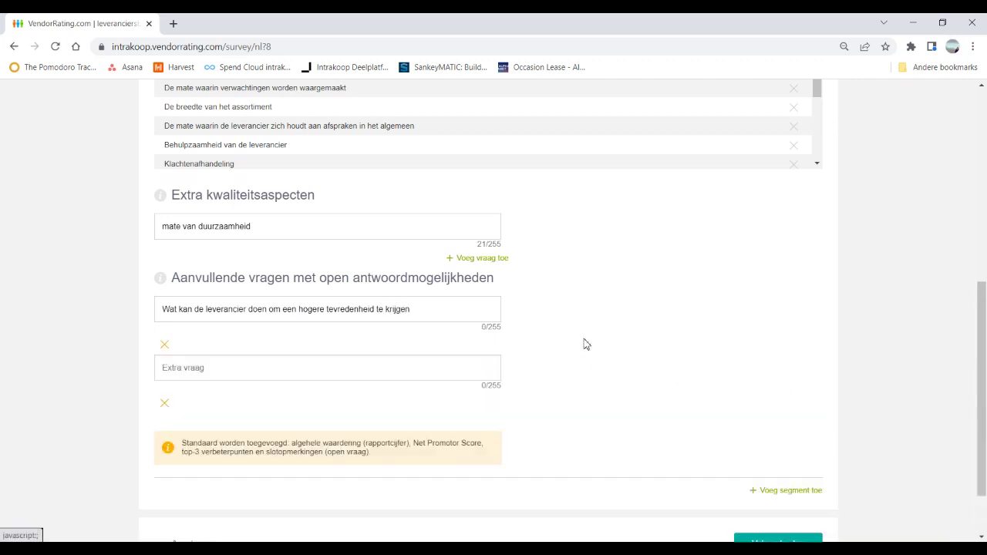
{"action": "left_click", "coordinate": [166, 408]}
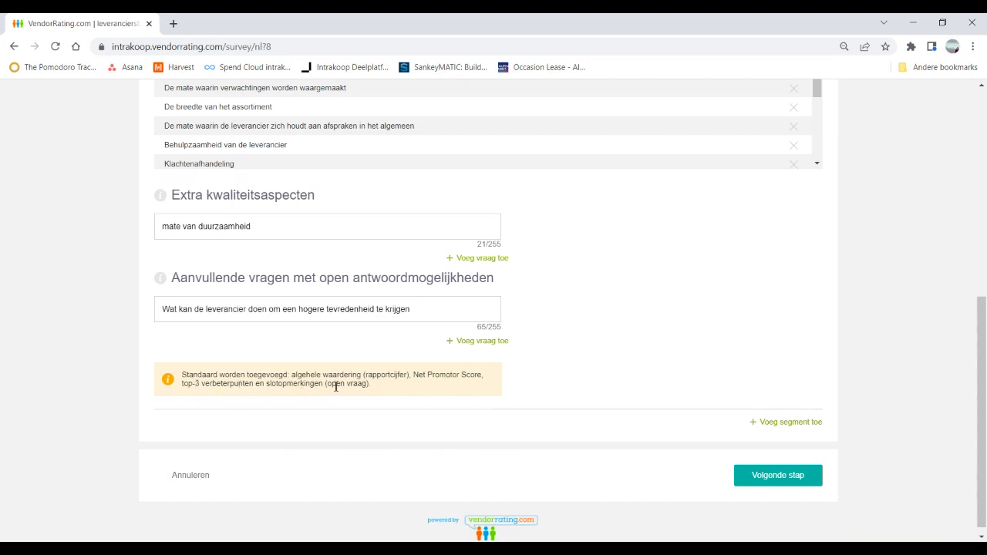
Step: Note the default closing-questions remark and move on to the rater-selection step
{"action": "left_click_drag", "start_coordinate": [189, 381], "coordinate": [244, 385]}
{"action": "left_click", "coordinate": [246, 385]}
{"action": "left_click", "coordinate": [779, 479]}
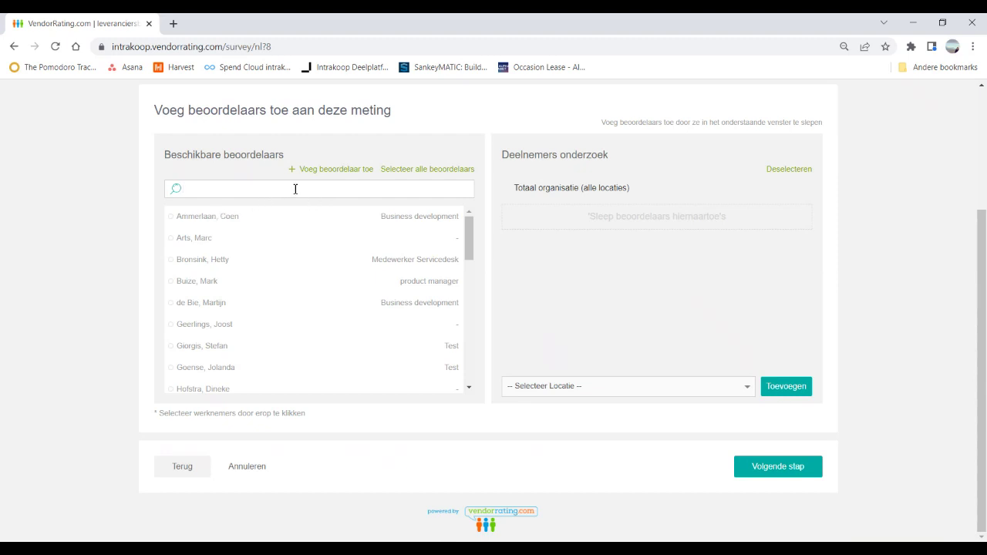
Step: Try adding all raters, clear them, then add only the one rater found by name search
{"action": "left_click", "coordinate": [405, 170]}
{"action": "left_click_drag", "start_coordinate": [271, 256], "coordinate": [619, 212]}
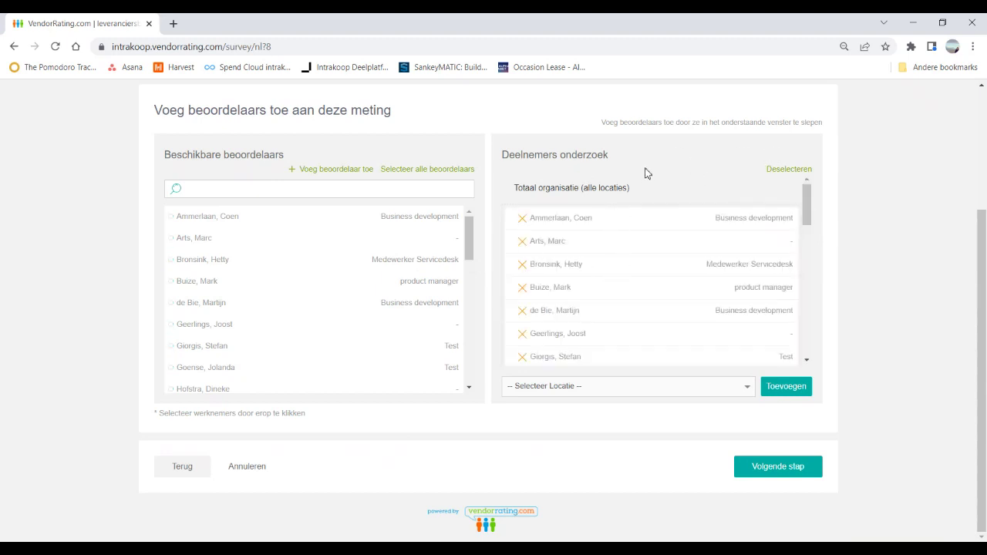
{"action": "left_click", "coordinate": [791, 170]}
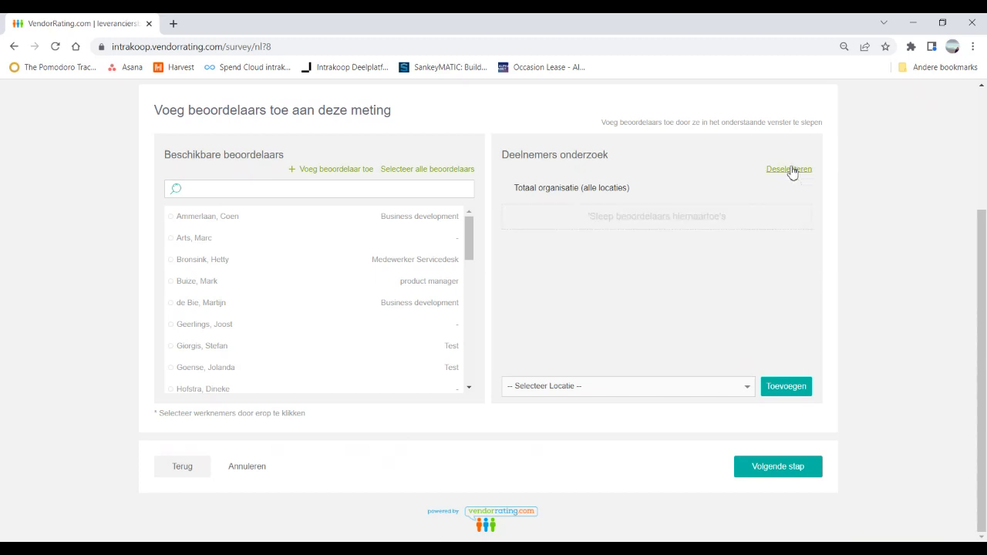
{"action": "left_click", "coordinate": [246, 189]}
{"action": "type", "text": "daan"}
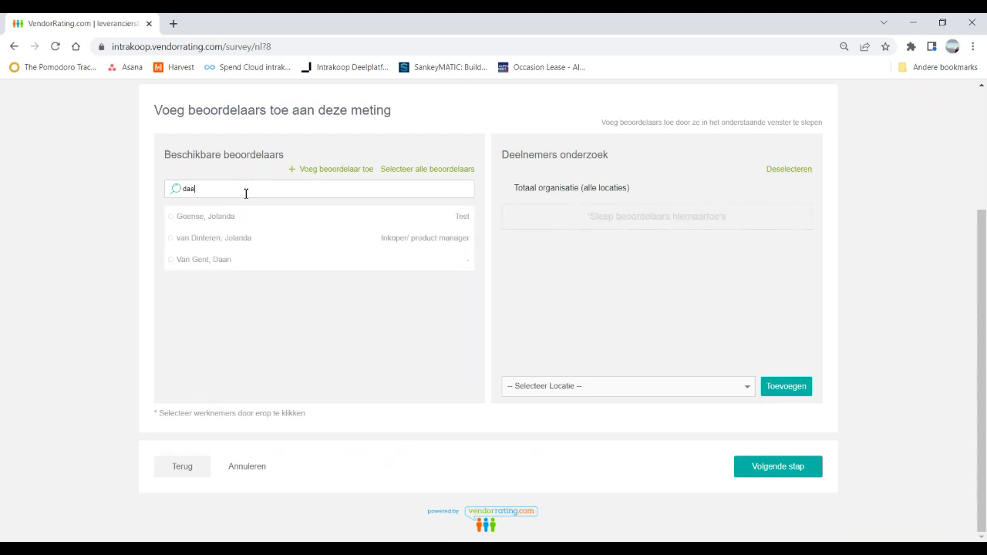
{"action": "left_click", "coordinate": [242, 216]}
{"action": "left_click_drag", "start_coordinate": [220, 225], "coordinate": [554, 231]}
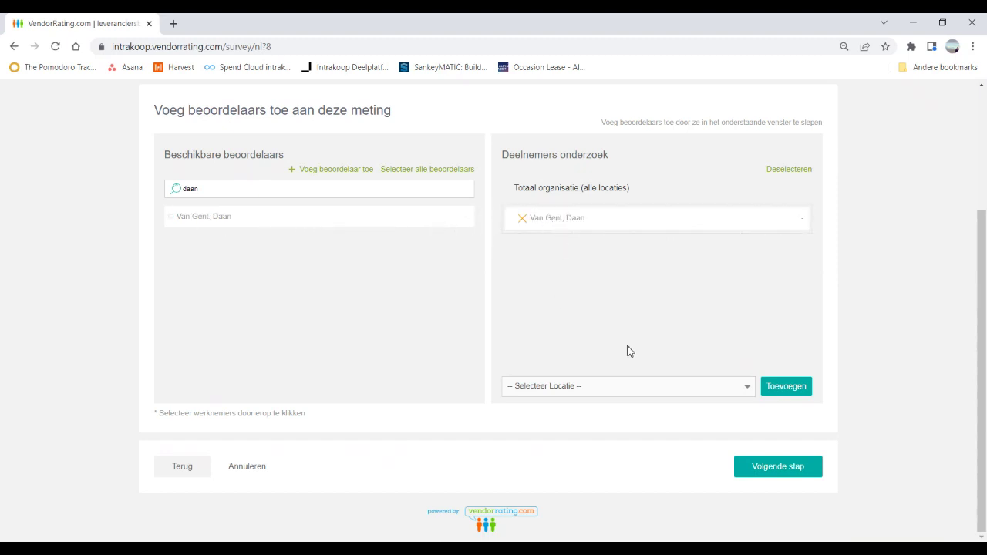
Step: Set the location to Durgerdam and proceed to the Kalender step
{"action": "left_click", "coordinate": [750, 392]}
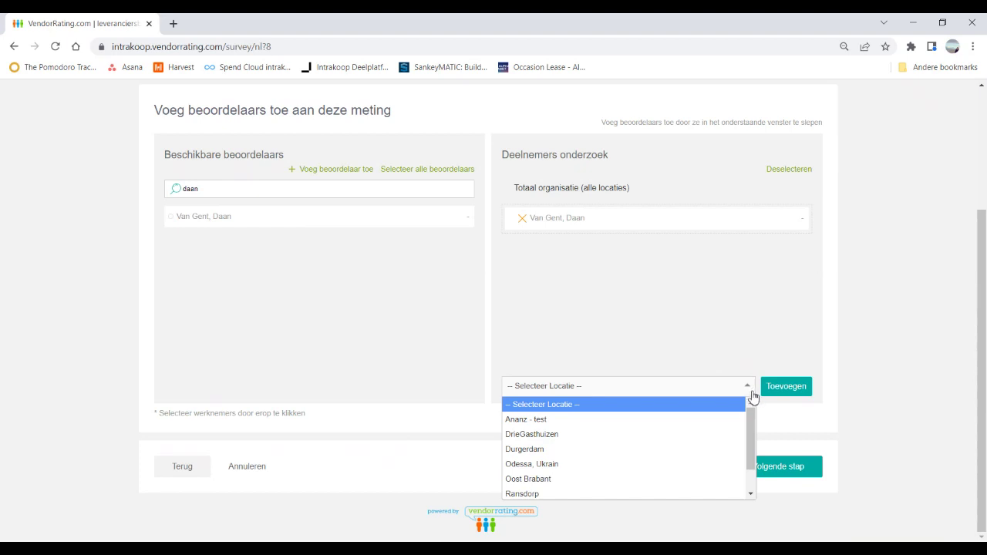
{"action": "left_click", "coordinate": [575, 448]}
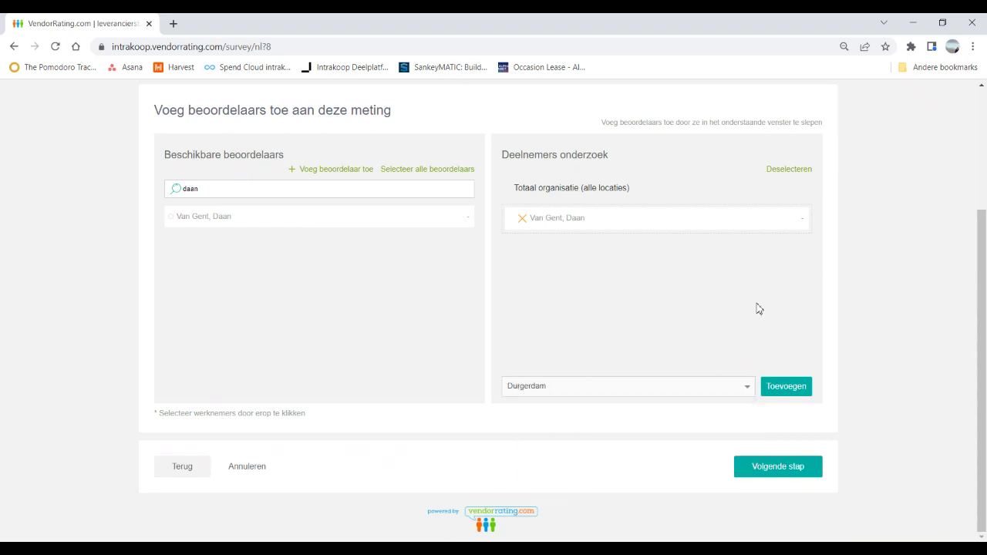
{"action": "left_click", "coordinate": [796, 473]}
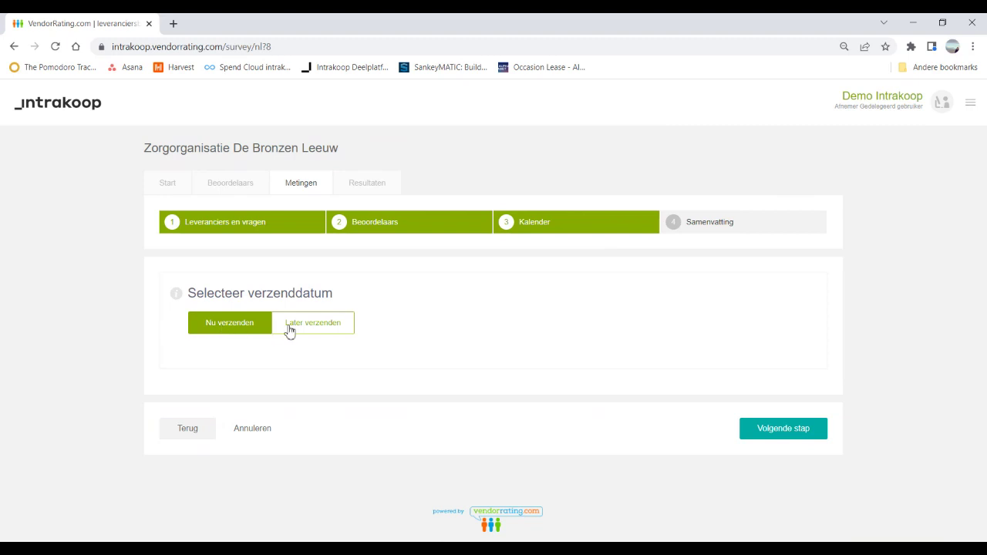
Step: Preview the Later verzenden date picker, keep Nu verzenden, and reach the Samenvatting summary
{"action": "left_click", "coordinate": [324, 329]}
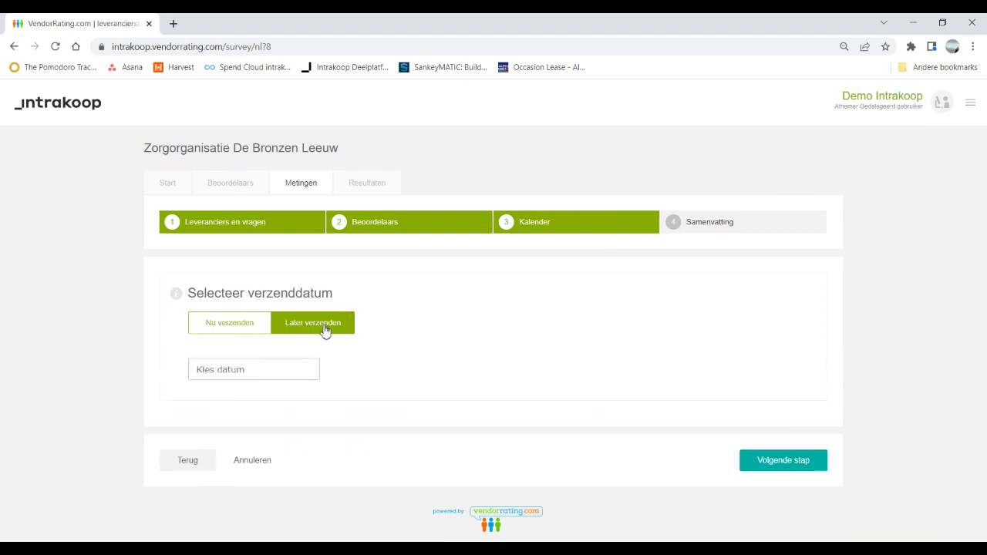
{"action": "left_click", "coordinate": [249, 373]}
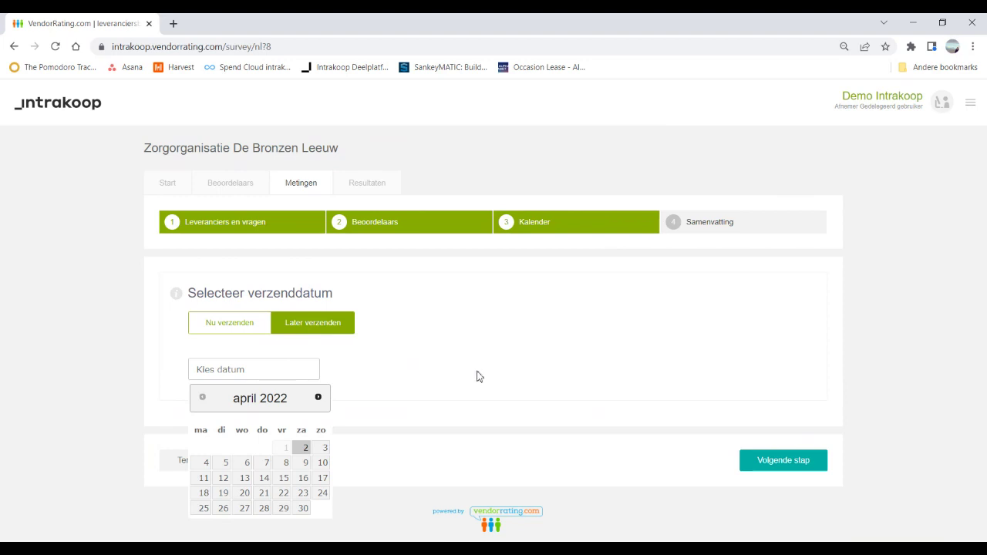
{"action": "left_click", "coordinate": [221, 326]}
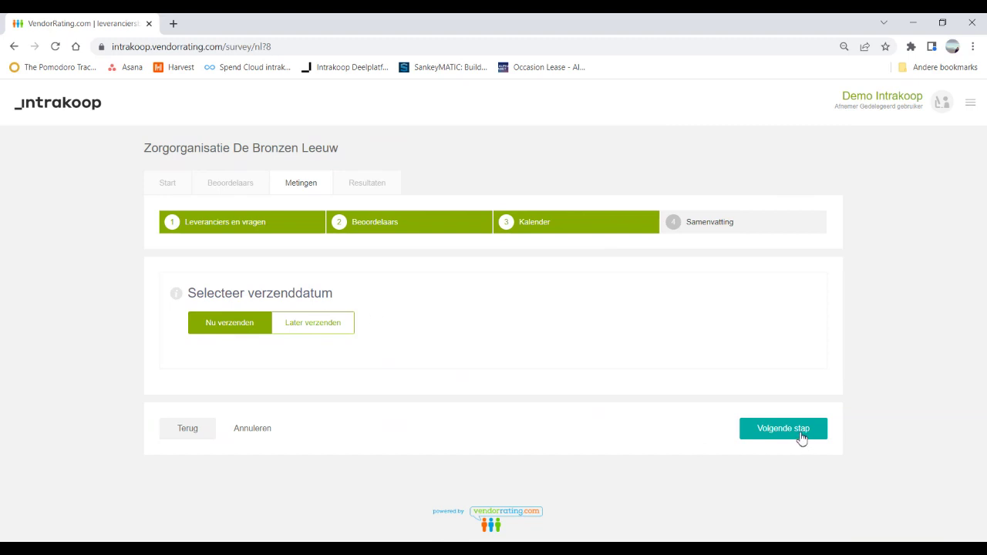
{"action": "left_click", "coordinate": [798, 433]}
{"action": "scroll", "coordinate": [374, 306], "scroll_direction": "up", "scroll_amount": 2}
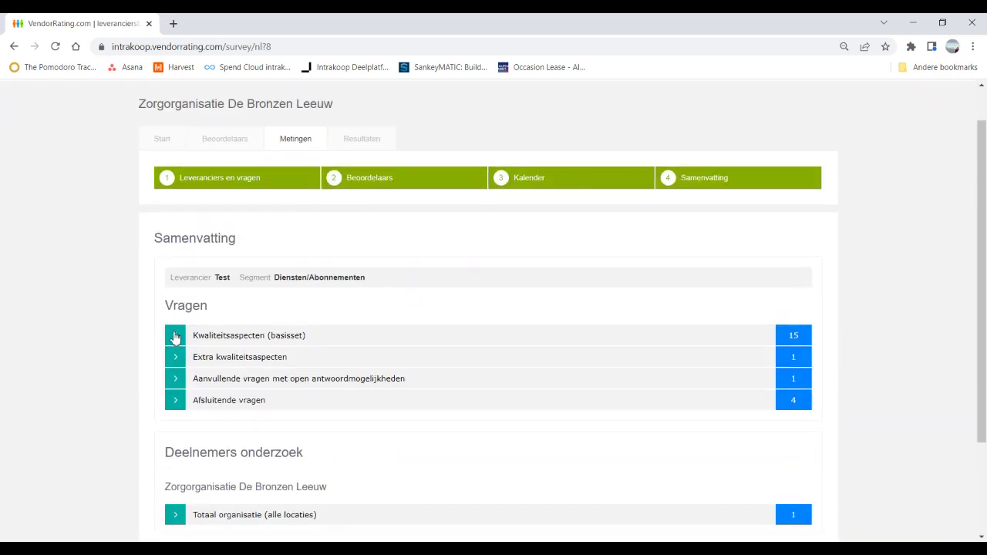
Step: Review the basic, extra, Aanvullende and Afsluitende question groups on the Samenvatting step
{"action": "left_click", "coordinate": [174, 336]}
{"action": "left_click", "coordinate": [174, 337]}
{"action": "left_click", "coordinate": [175, 353]}
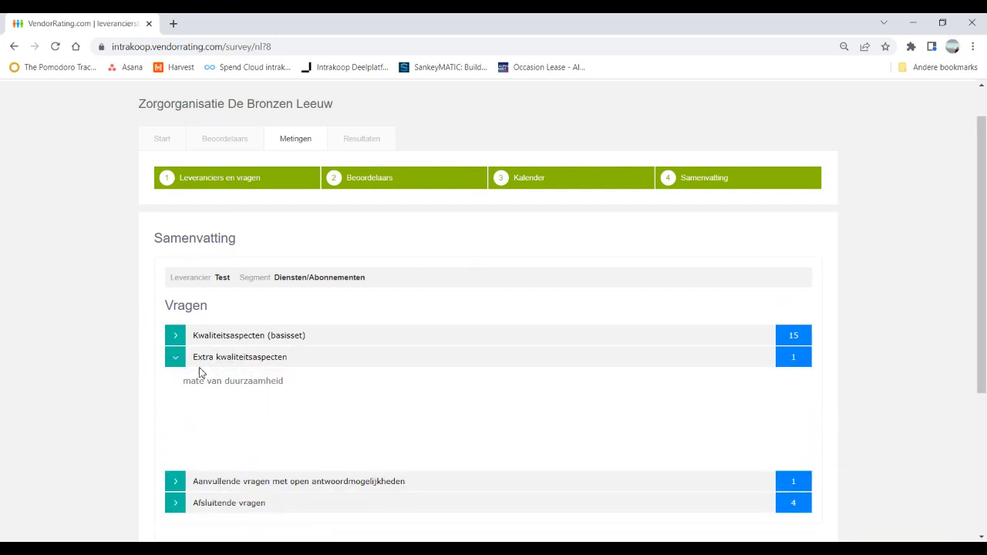
{"action": "left_click", "coordinate": [175, 356]}
{"action": "left_click", "coordinate": [176, 379]}
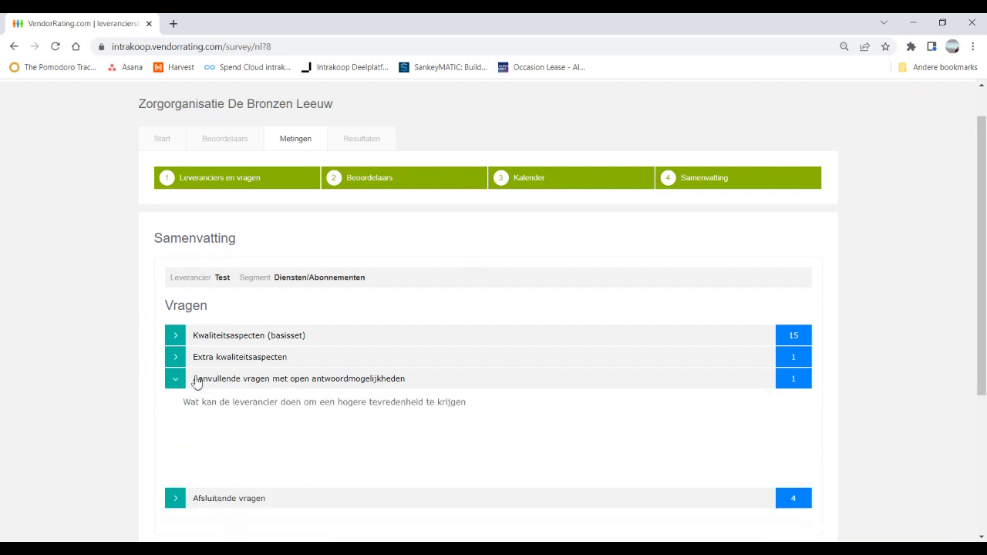
{"action": "left_click", "coordinate": [177, 381]}
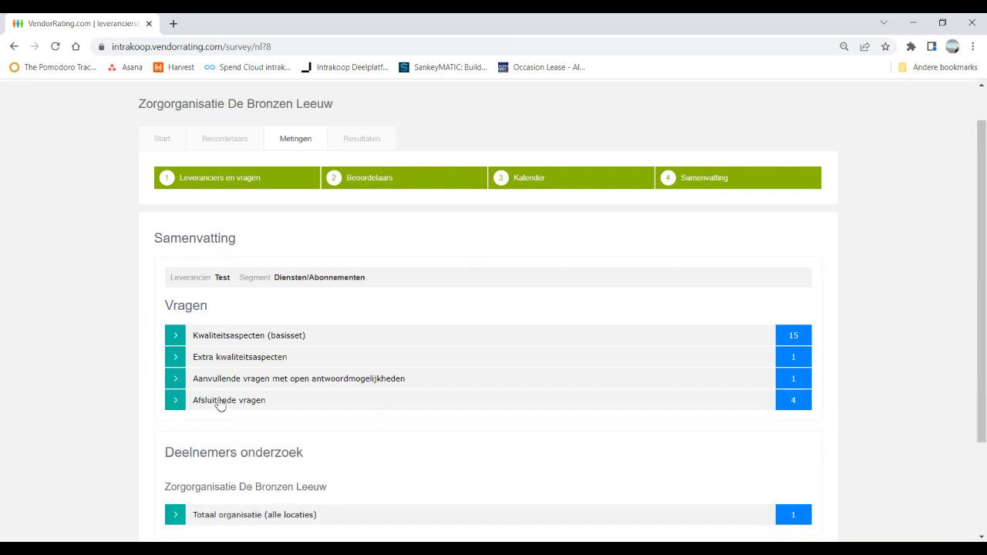
{"action": "left_click", "coordinate": [175, 401]}
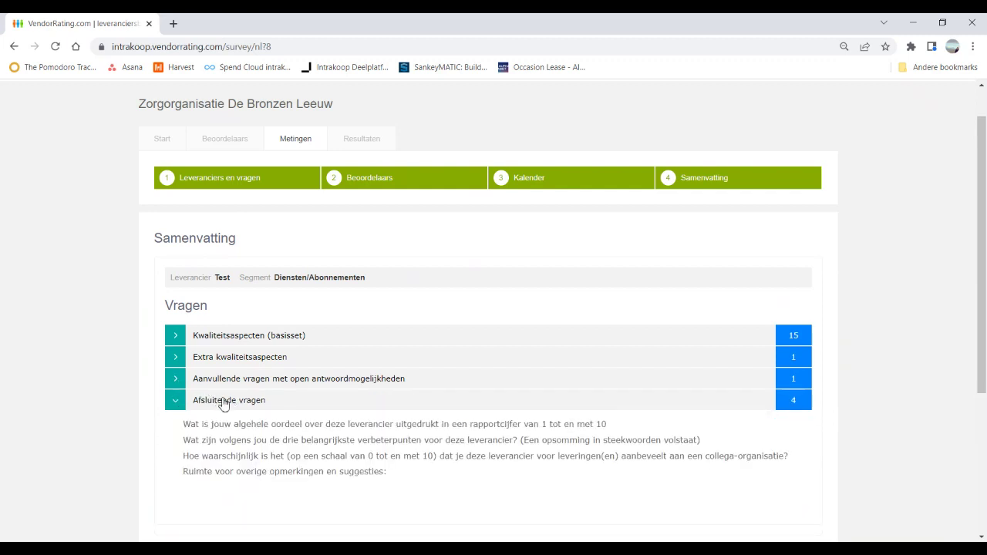
{"action": "left_click", "coordinate": [177, 407]}
Step: Check the Totaal organisatie participant, send the single invitation, and view the Metingen history
{"action": "scroll", "coordinate": [536, 402], "scroll_direction": "down", "scroll_amount": 2}
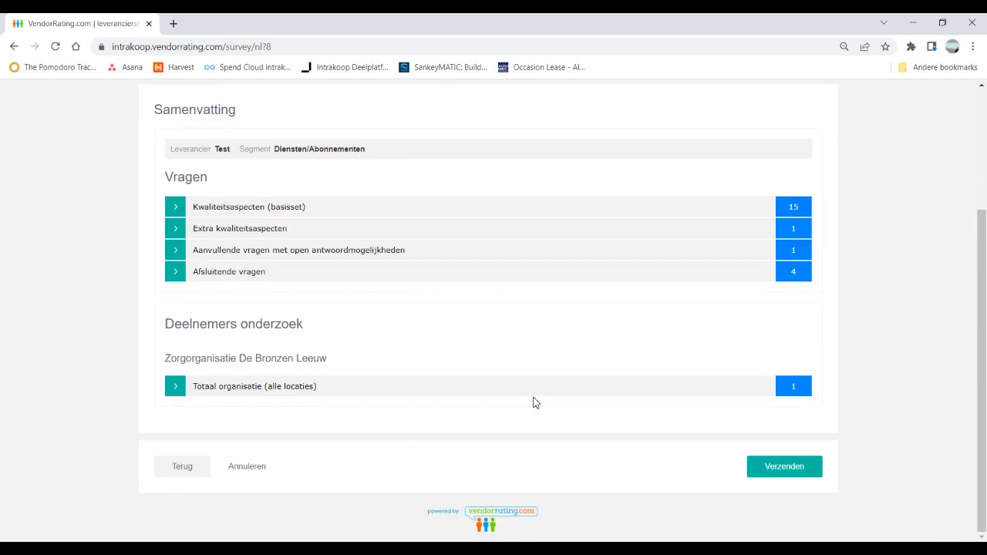
{"action": "left_click", "coordinate": [176, 387]}
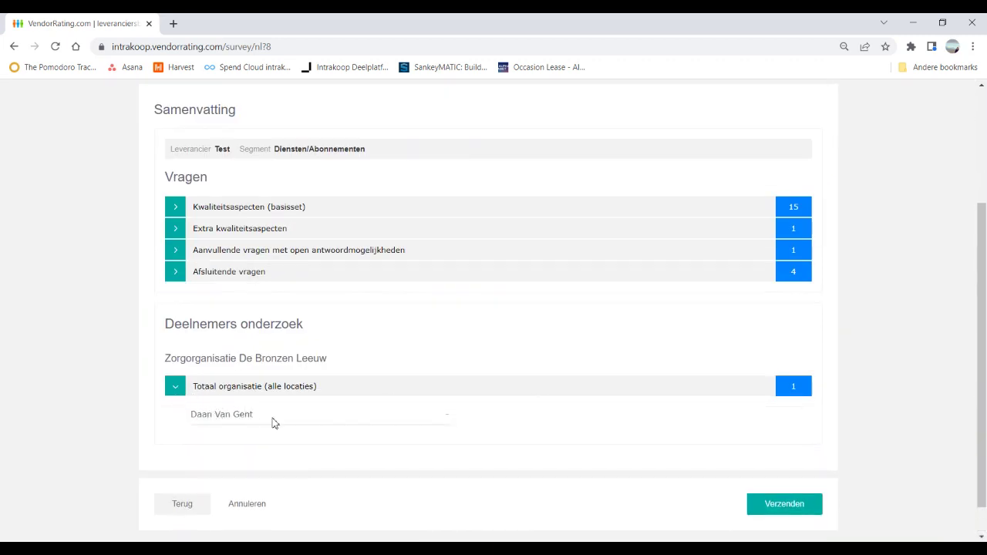
{"action": "left_click", "coordinate": [788, 506]}
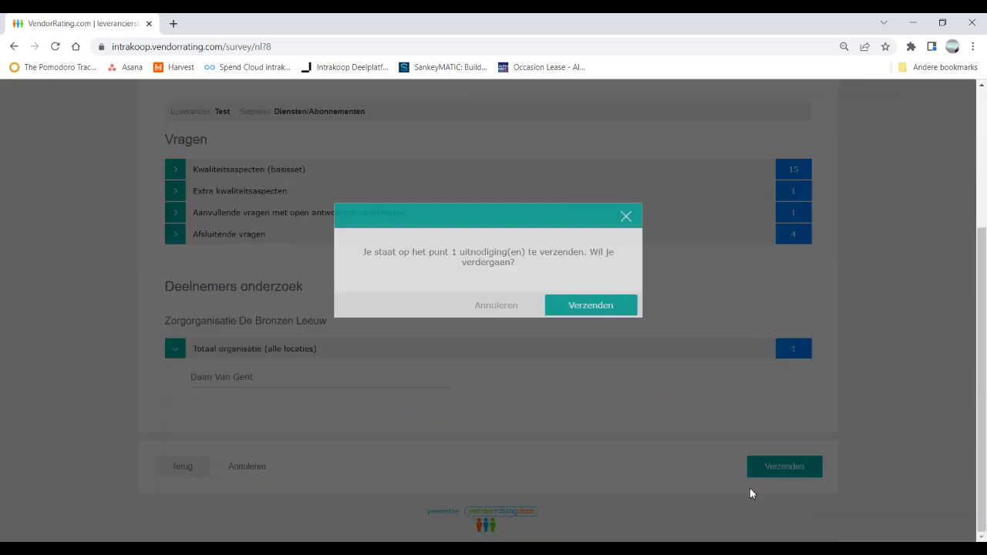
{"action": "left_click", "coordinate": [622, 324]}
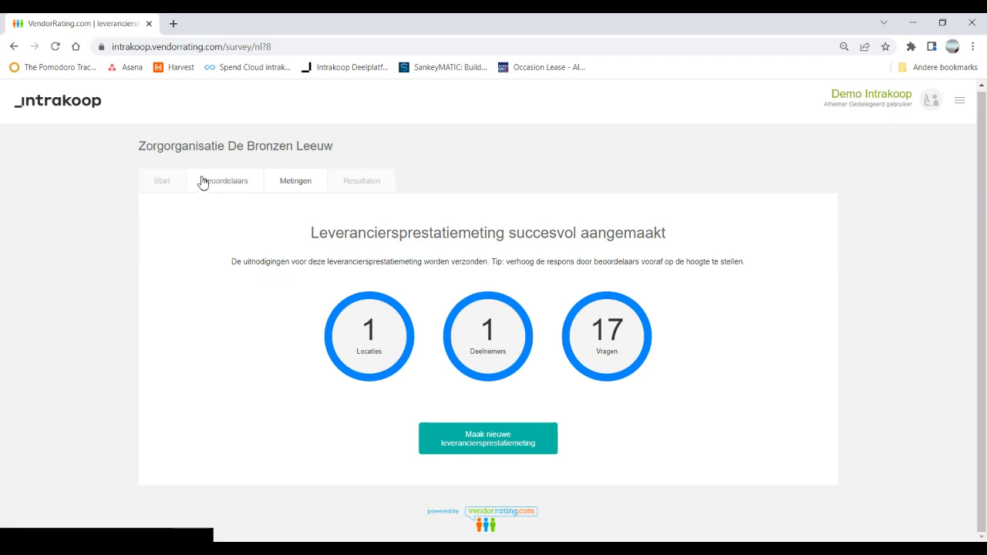
{"action": "left_click", "coordinate": [297, 184]}
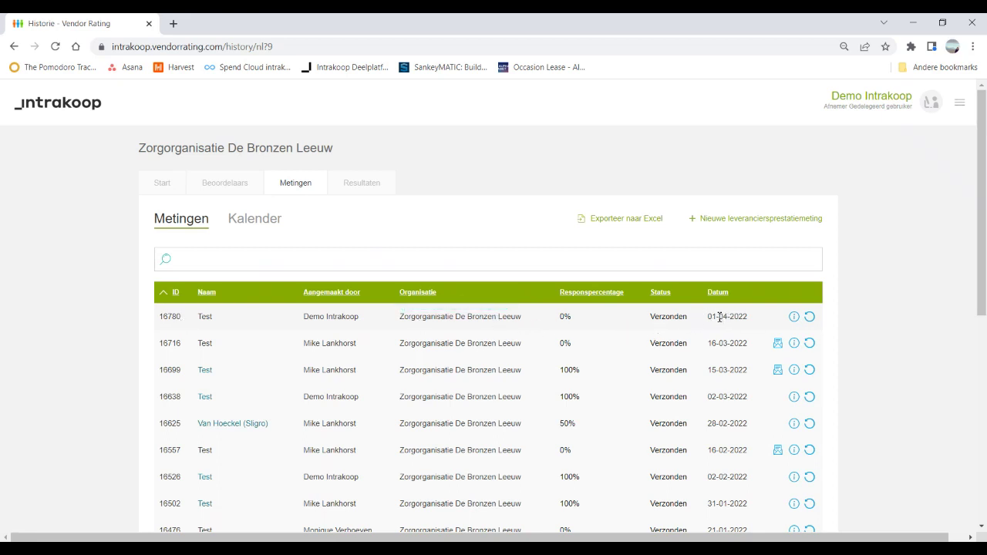
Step: Open measurement 16780's details from the Metingen list and copy its participant's survey link
{"action": "mouse_move", "coordinate": [565, 316]}
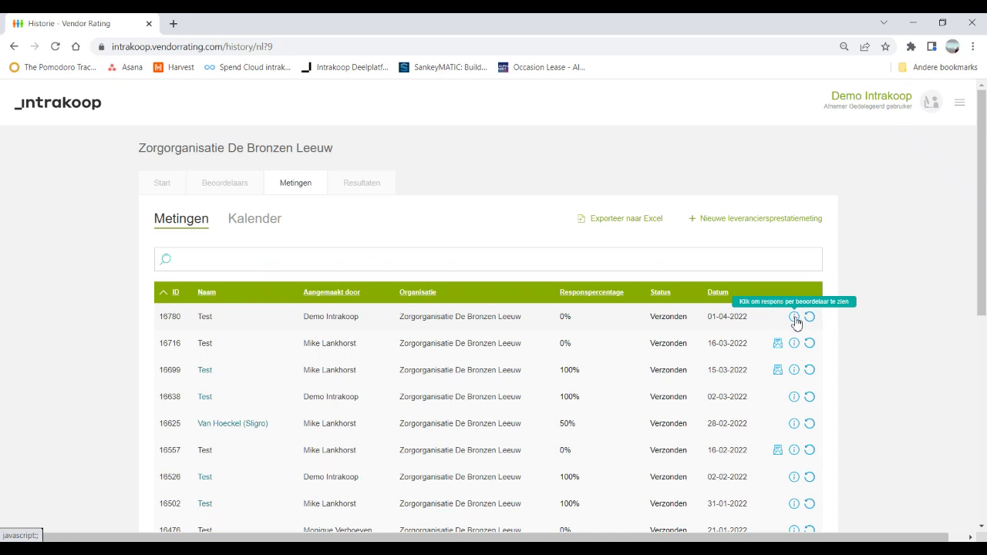
{"action": "left_click", "coordinate": [794, 317]}
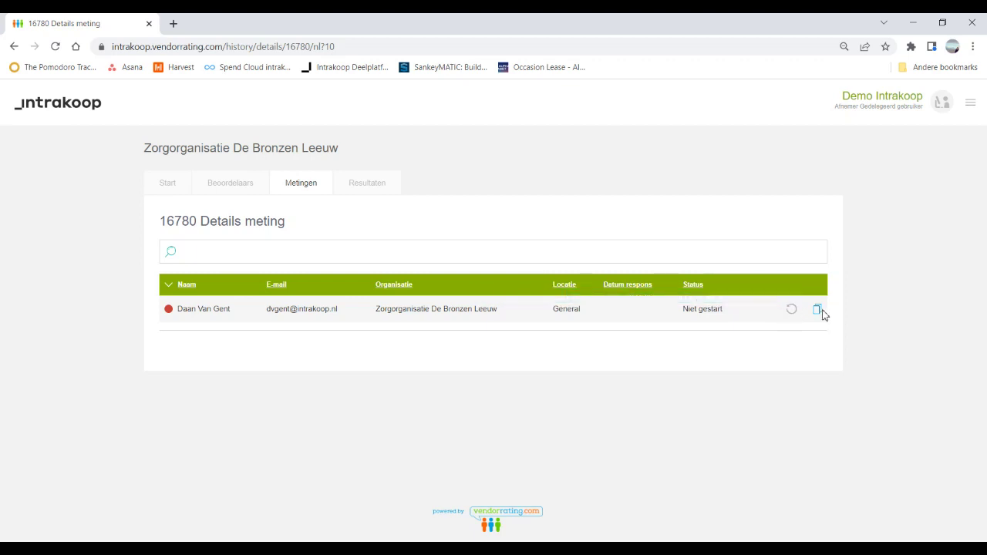
{"action": "left_click", "coordinate": [817, 311]}
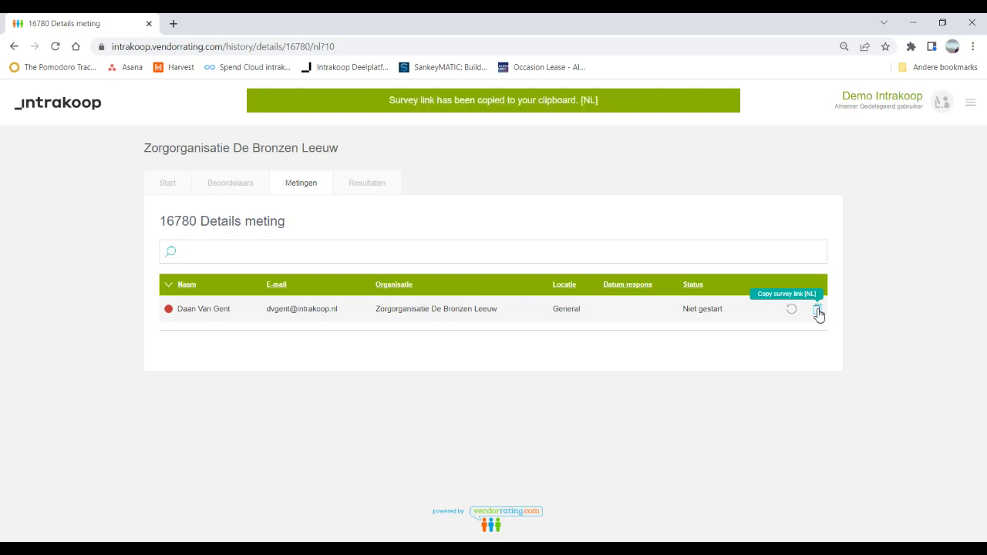
Step: Load the copied survey link in a new Chrome tab and continue past the welcome page
{"action": "left_click", "coordinate": [174, 23]}
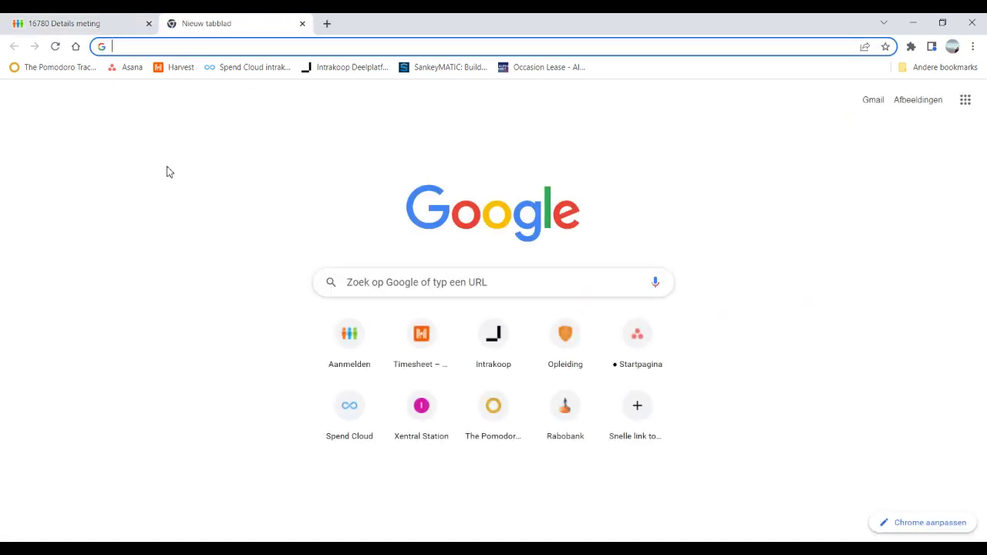
{"action": "key", "text": "ctrl+v"}
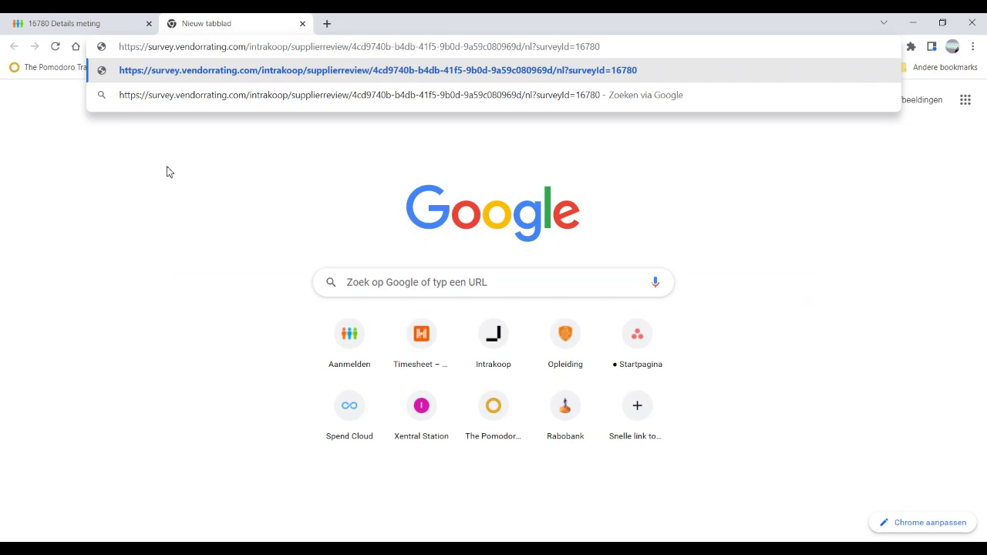
{"action": "key", "text": "Return"}
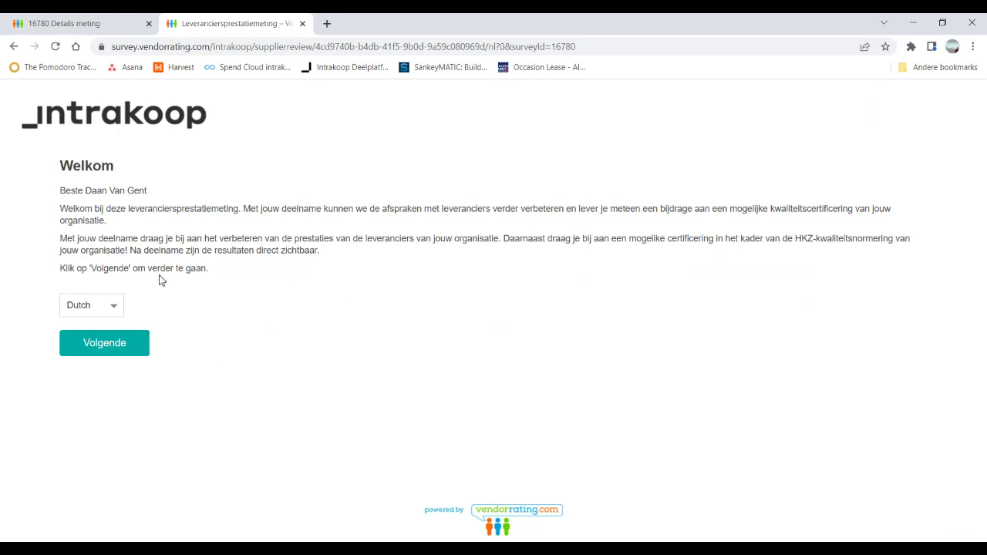
{"action": "left_click", "coordinate": [107, 352]}
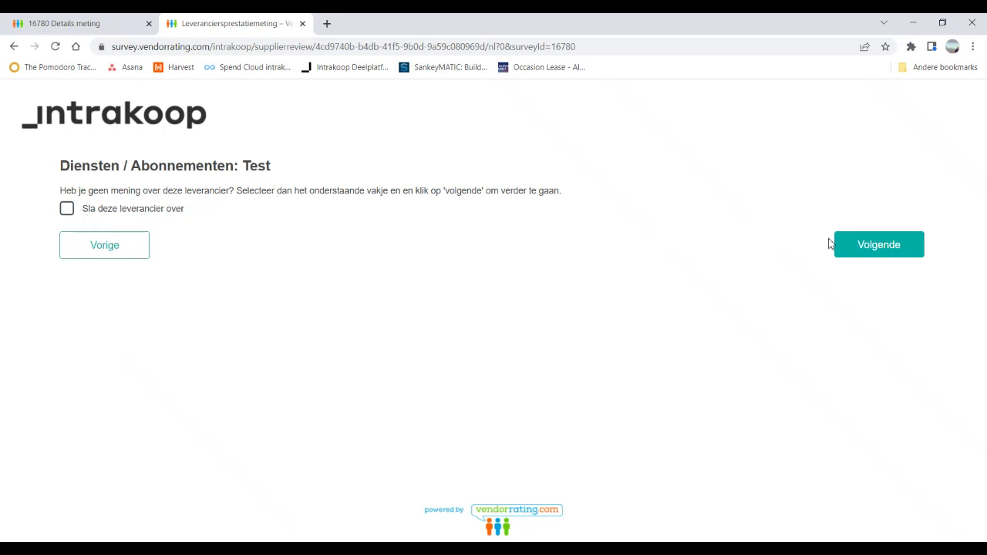
Step: Rate the first page's eight aspects Onvoldoende, Matig, Voldoende, Goed, Zeer goed, Goed, Voldoende, Matig
{"action": "left_click", "coordinate": [890, 247]}
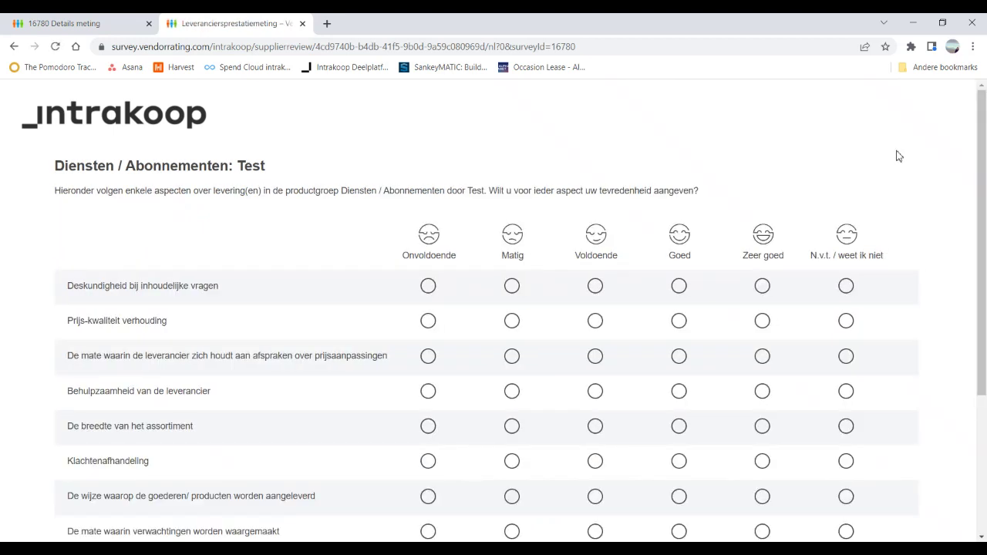
{"action": "scroll", "coordinate": [898, 157], "scroll_direction": "down", "scroll_amount": 1}
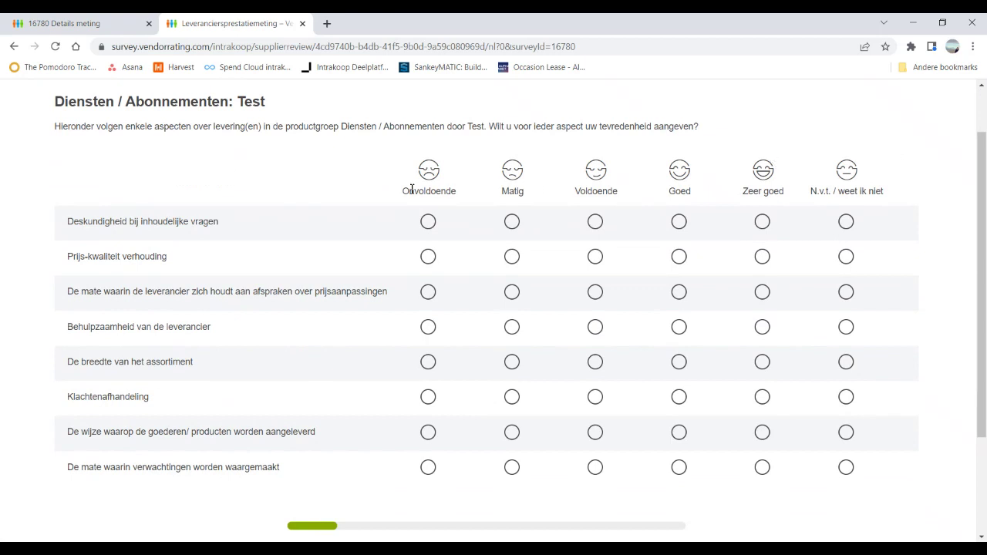
{"action": "left_click", "coordinate": [429, 223]}
{"action": "left_click", "coordinate": [513, 259]}
{"action": "left_click", "coordinate": [598, 294]}
{"action": "left_click", "coordinate": [680, 328]}
{"action": "left_click", "coordinate": [760, 364]}
{"action": "left_click", "coordinate": [674, 402]}
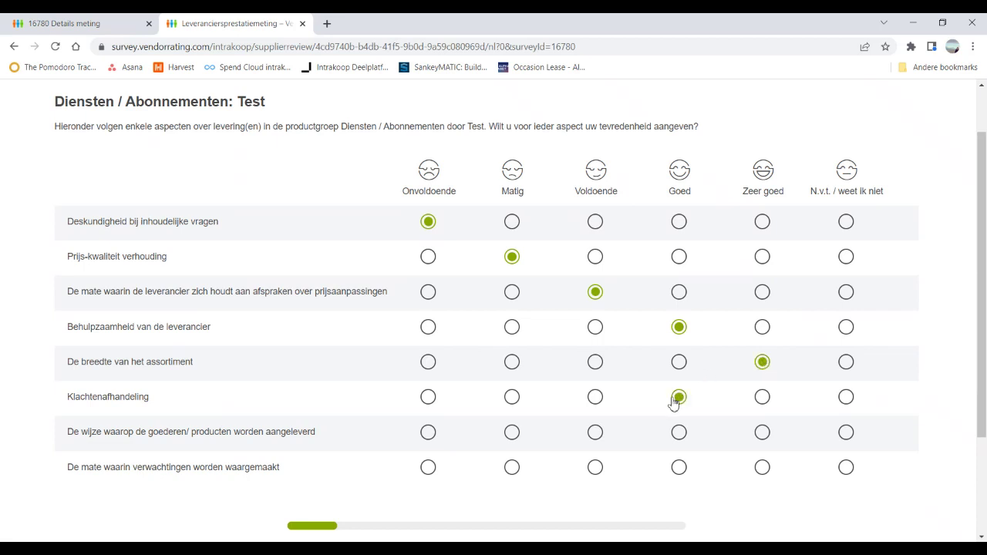
{"action": "left_click", "coordinate": [600, 435]}
{"action": "left_click", "coordinate": [512, 468]}
{"action": "scroll", "coordinate": [732, 457], "scroll_direction": "down", "scroll_amount": 2}
{"action": "left_click", "coordinate": [876, 453]}
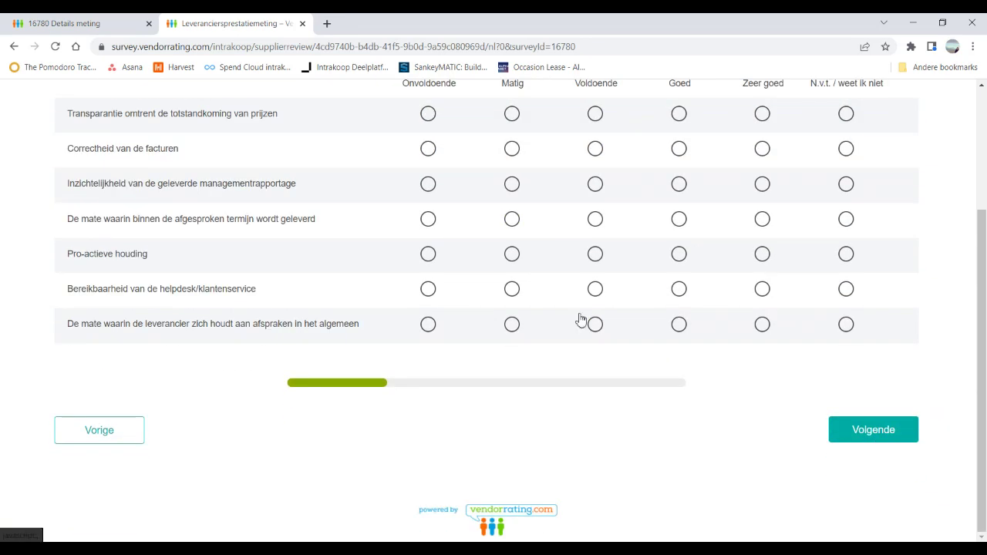
Step: Rate the next seven aspects Matig, Voldoende, Goed, Voldoende, Goed, Zeer goed, Goed, and duurzaamheid Matig
{"action": "scroll", "coordinate": [561, 264], "scroll_direction": "up", "scroll_amount": 1}
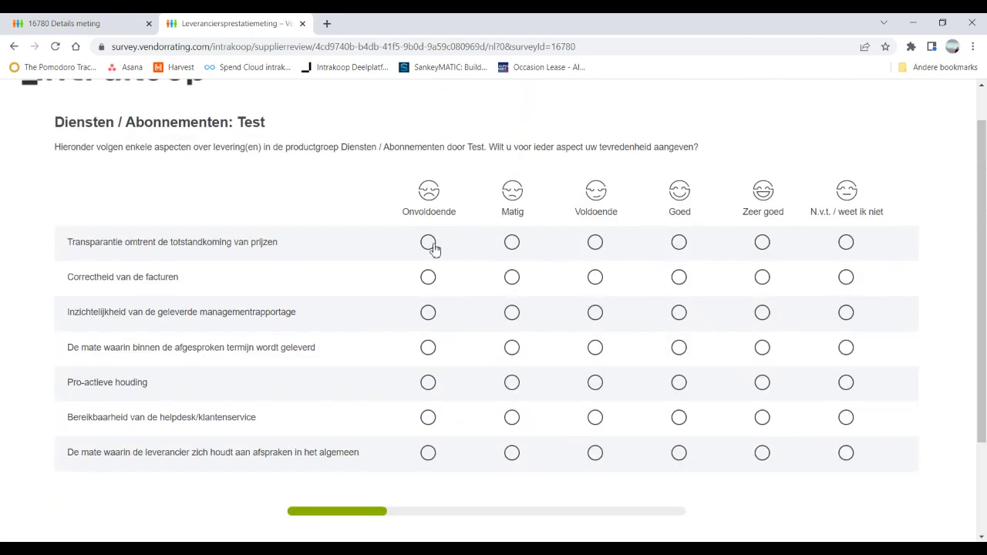
{"action": "left_click", "coordinate": [510, 243]}
{"action": "left_click", "coordinate": [597, 279]}
{"action": "left_click", "coordinate": [677, 314]}
{"action": "left_click", "coordinate": [595, 349]}
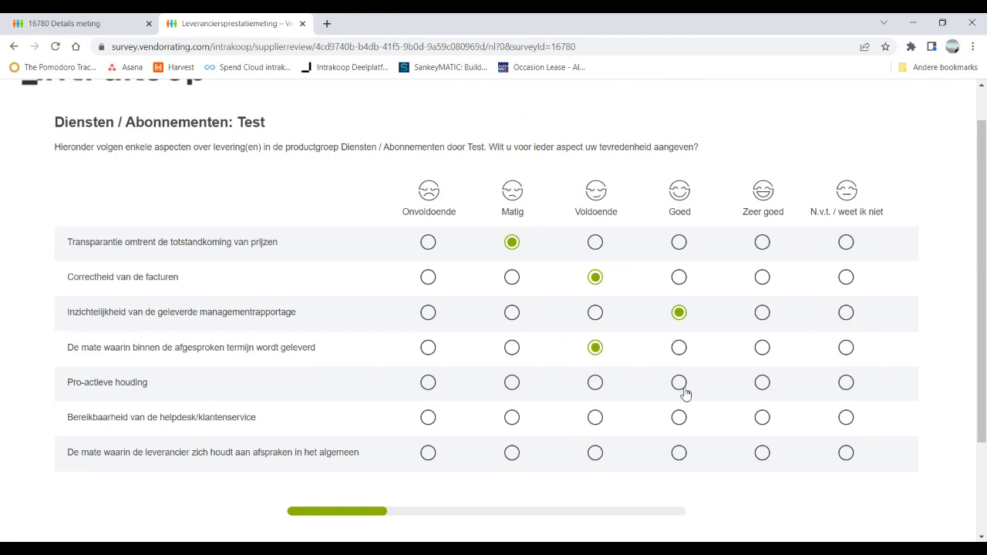
{"action": "left_click", "coordinate": [680, 384]}
{"action": "left_click", "coordinate": [762, 420]}
{"action": "left_click", "coordinate": [678, 455]}
{"action": "scroll", "coordinate": [774, 471], "scroll_direction": "down", "scroll_amount": 2}
{"action": "left_click", "coordinate": [871, 431]}
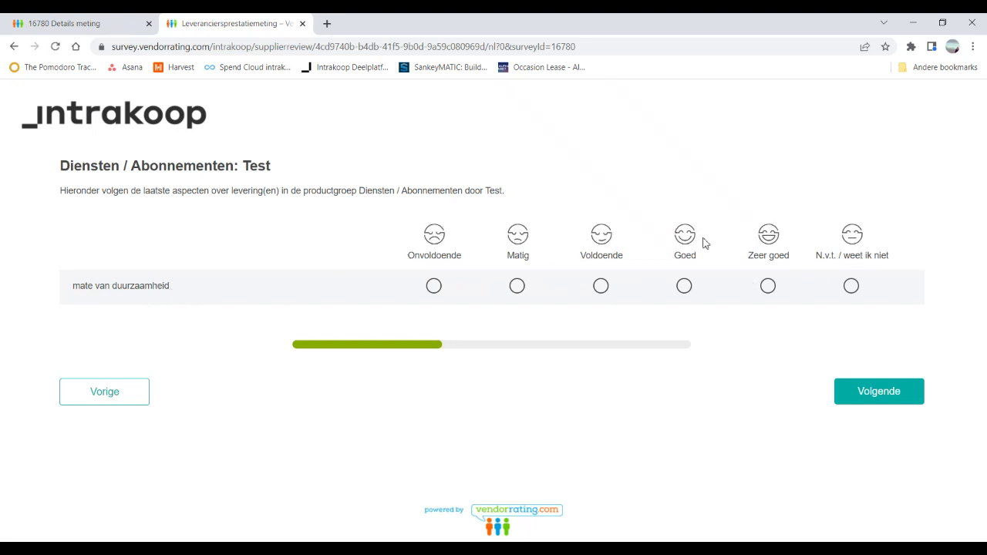
{"action": "left_click", "coordinate": [518, 288]}
{"action": "left_click", "coordinate": [872, 396]}
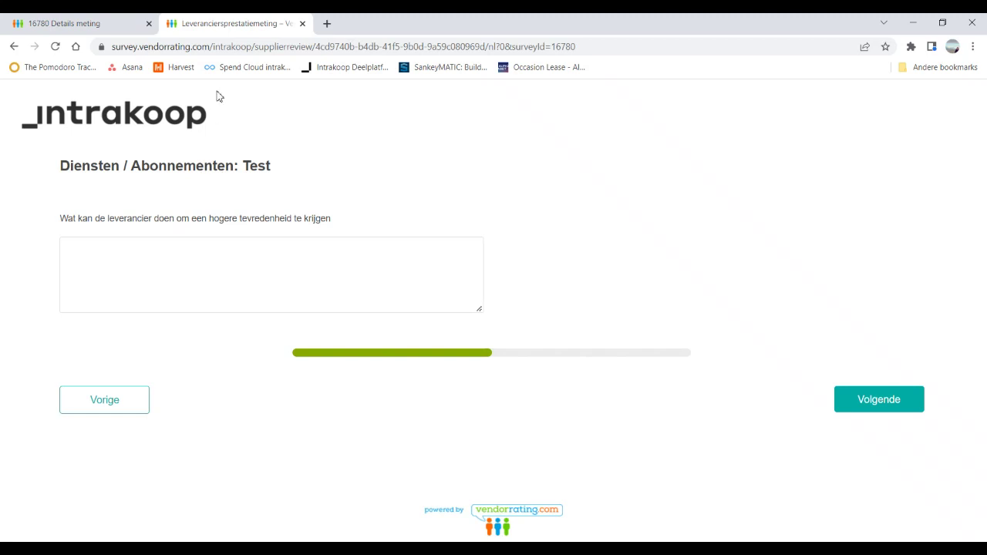
Step: Return to the Metingen list and reopen measurement 16780's details
{"action": "left_click", "coordinate": [79, 29]}
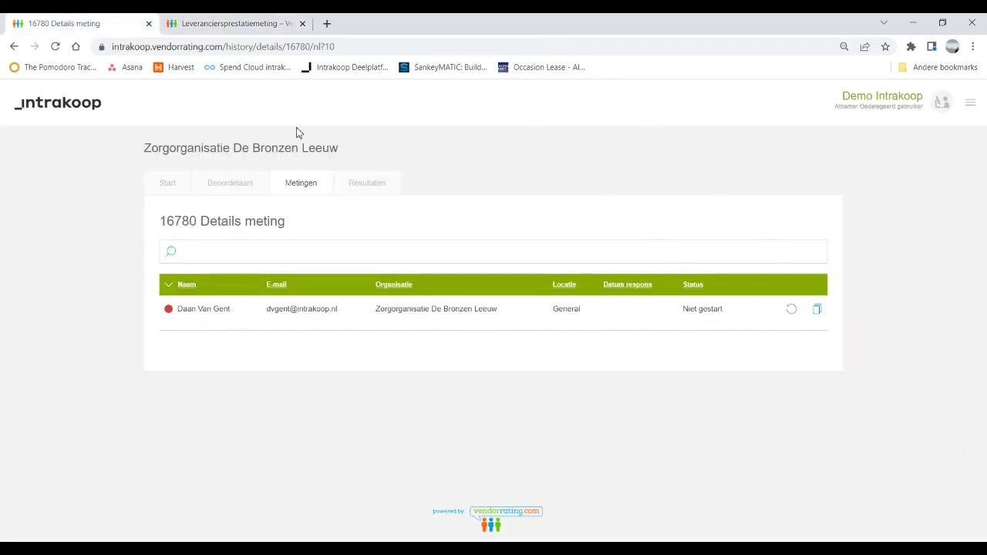
{"action": "left_click", "coordinate": [304, 186]}
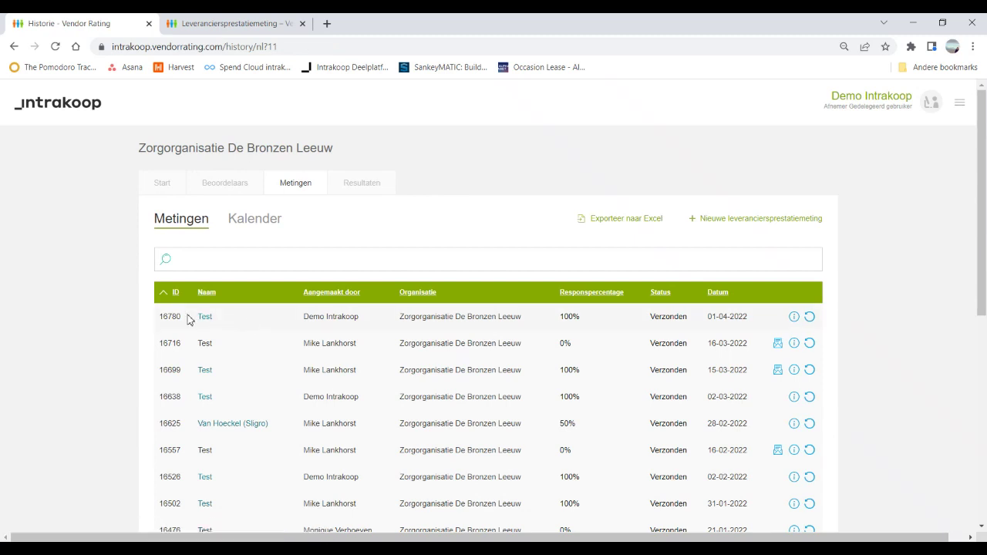
{"action": "mouse_move", "coordinate": [571, 319]}
{"action": "left_click", "coordinate": [796, 319]}
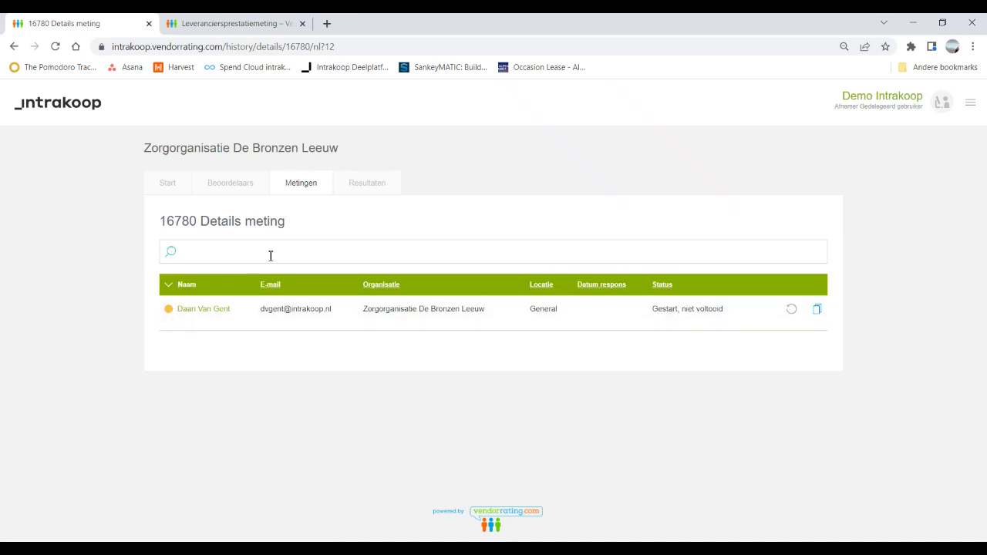
Step: Review the Resultaten charts, including the remaining quality aspects, before returning to the survey tab
{"action": "left_click", "coordinate": [372, 186]}
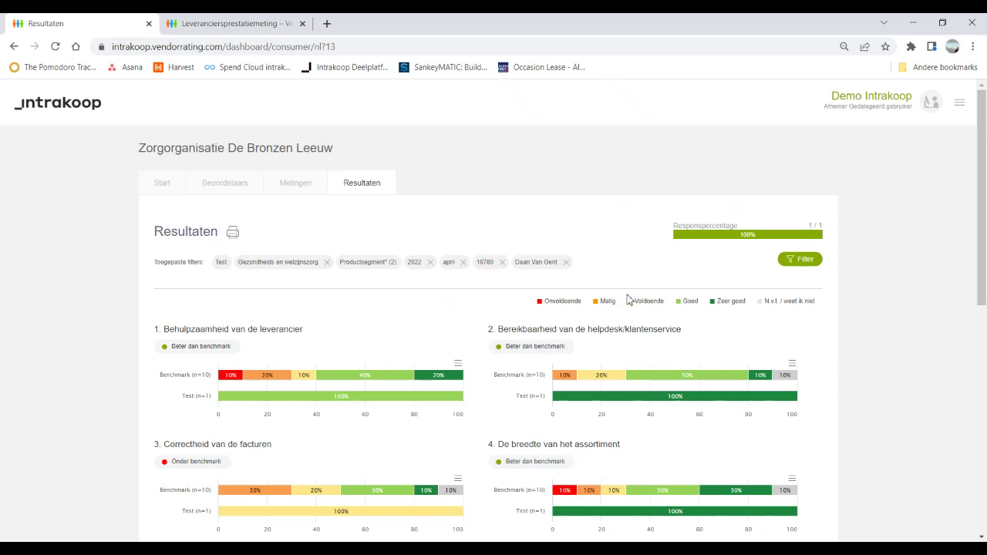
{"action": "scroll", "coordinate": [579, 316], "scroll_direction": "down", "scroll_amount": 5}
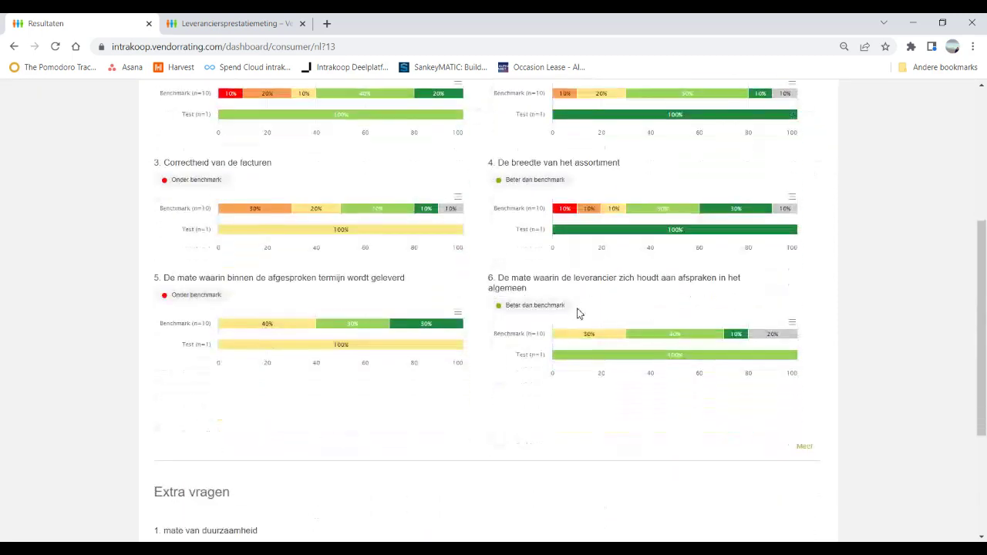
{"action": "left_click", "coordinate": [804, 342]}
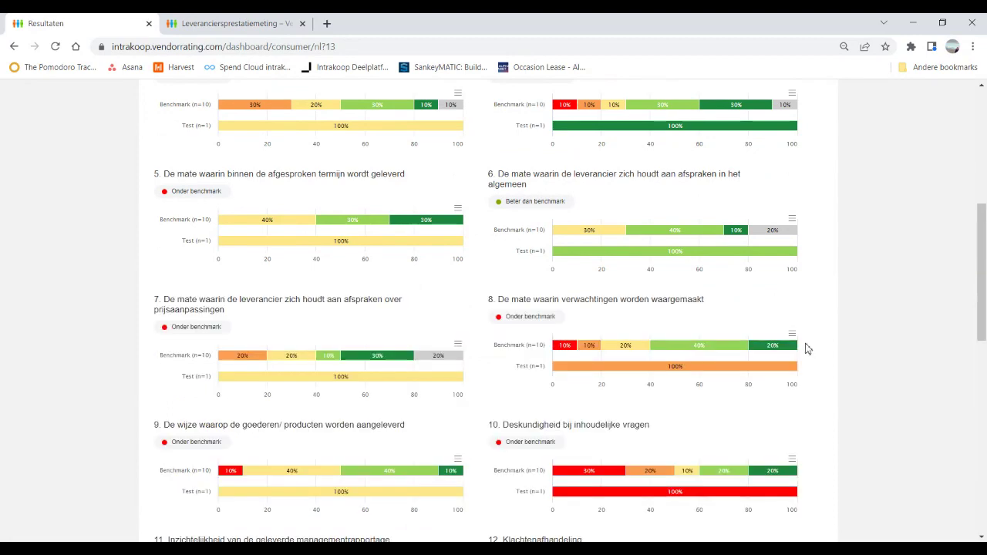
{"action": "scroll", "coordinate": [502, 294], "scroll_direction": "down", "scroll_amount": 7}
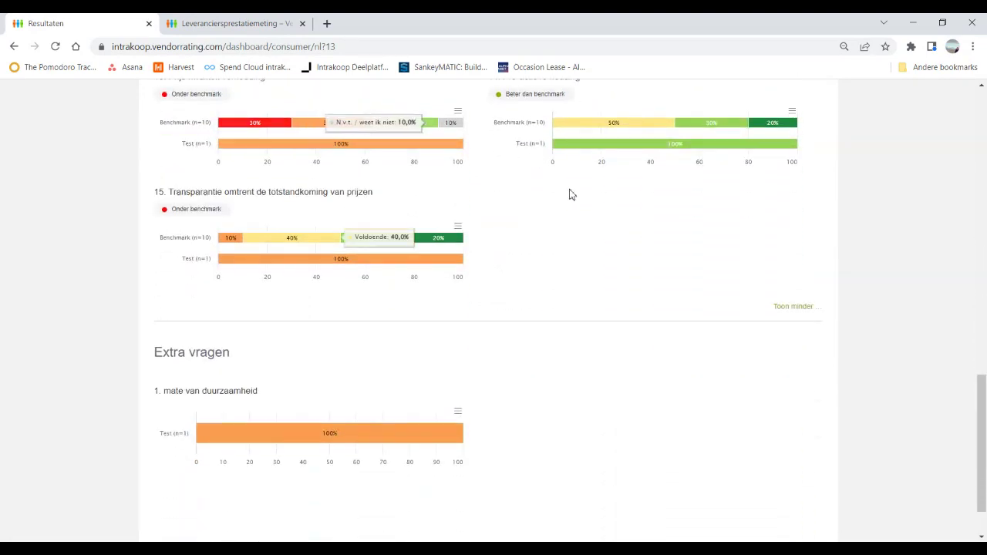
{"action": "scroll", "coordinate": [509, 301], "scroll_direction": "down", "scroll_amount": 1}
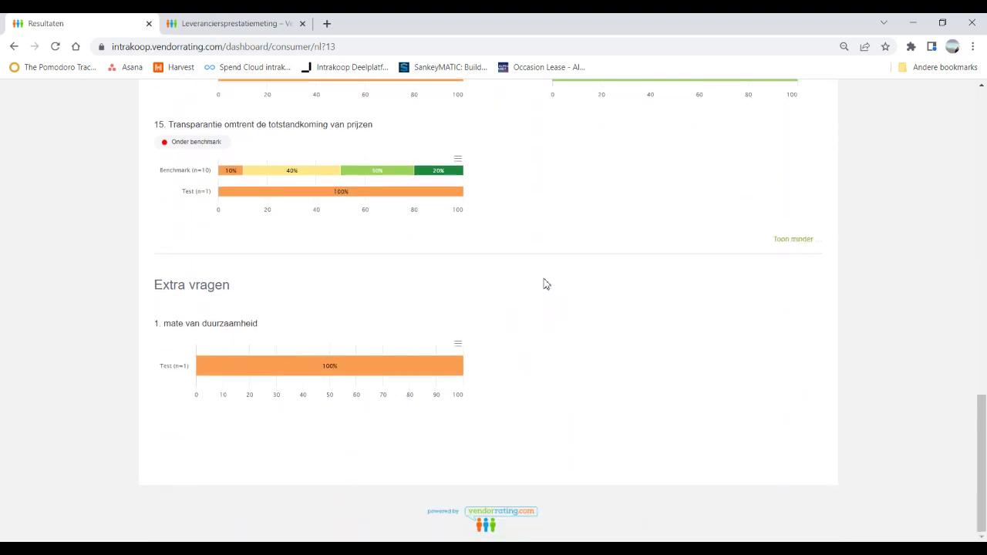
{"action": "scroll", "coordinate": [554, 296], "scroll_direction": "up", "scroll_amount": 1}
{"action": "scroll", "coordinate": [552, 294], "scroll_direction": "up", "scroll_amount": 15}
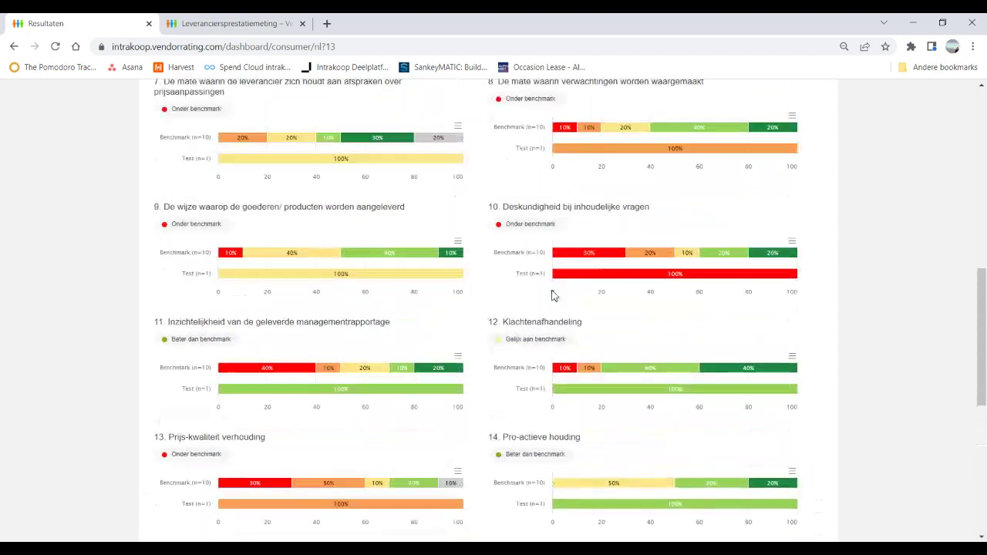
{"action": "left_click", "coordinate": [216, 26]}
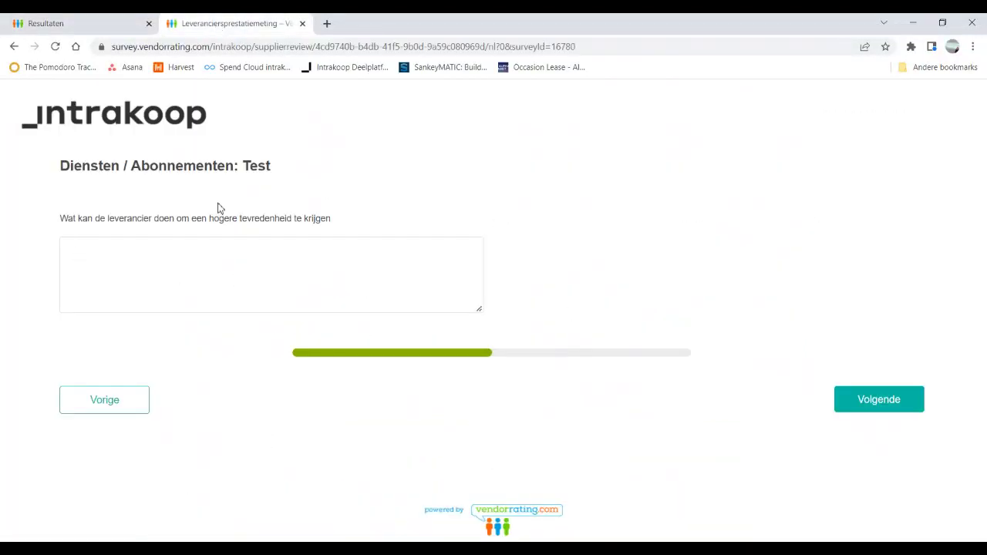
Step: Answer the improvement question with 'meer aan duurzaamheid doen, bijvoorbeeld elektrische bestelauto' and continue
{"action": "left_click", "coordinate": [123, 256]}
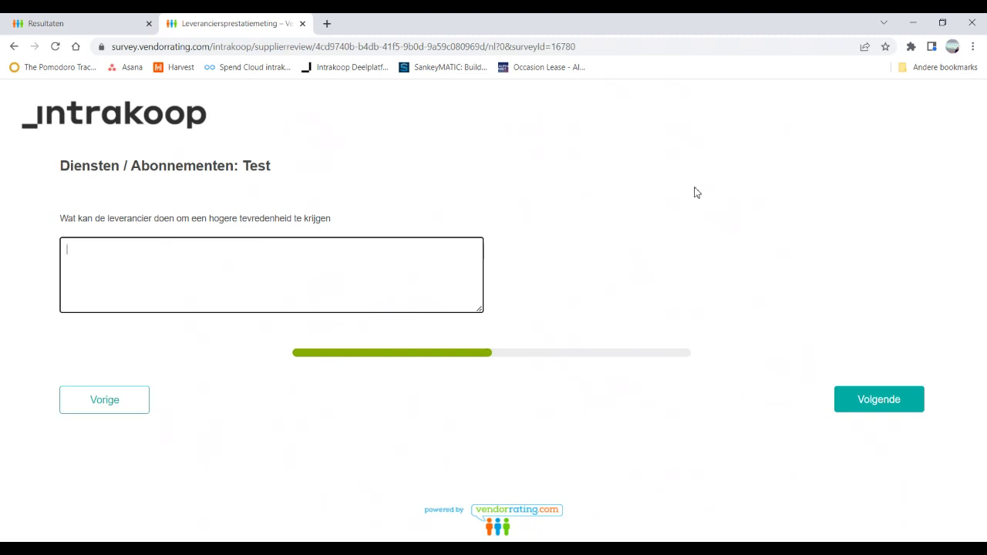
{"action": "type", "text": "meer da"}
{"action": "type", "text": "heid"}
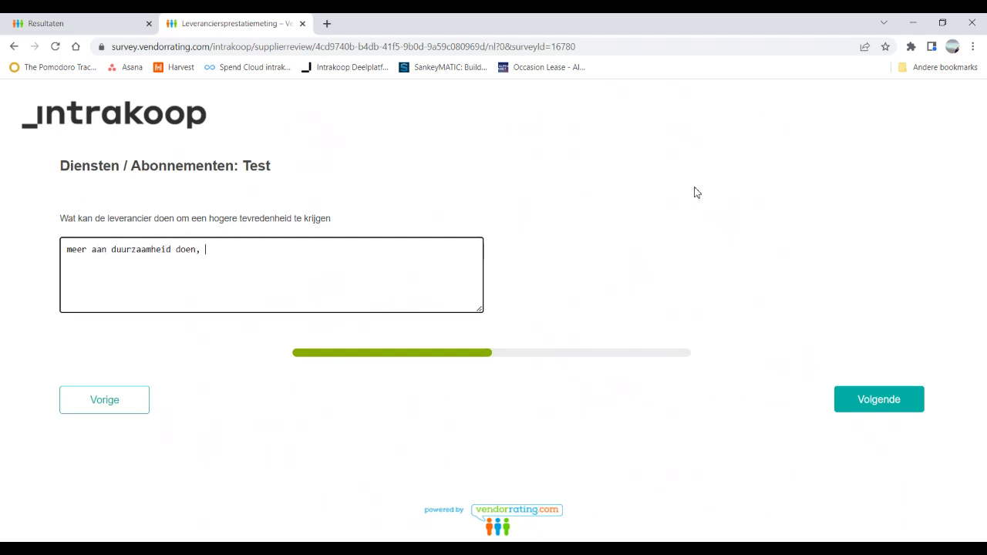
{"action": "type", "text": " doen, bijvoorbeeld ele"}
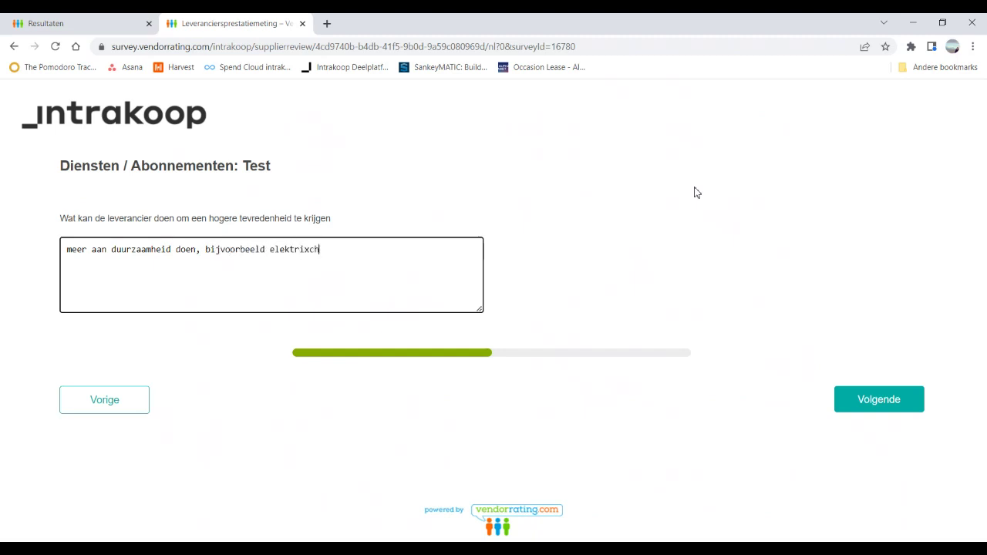
{"action": "type", "text": "ktriscge"}
{"action": "key", "text": "BackSpace"}
{"action": "key", "text": "BackSpace"}
{"action": "type", "text": "he bestelauto"}
{"action": "left_click", "coordinate": [884, 410]}
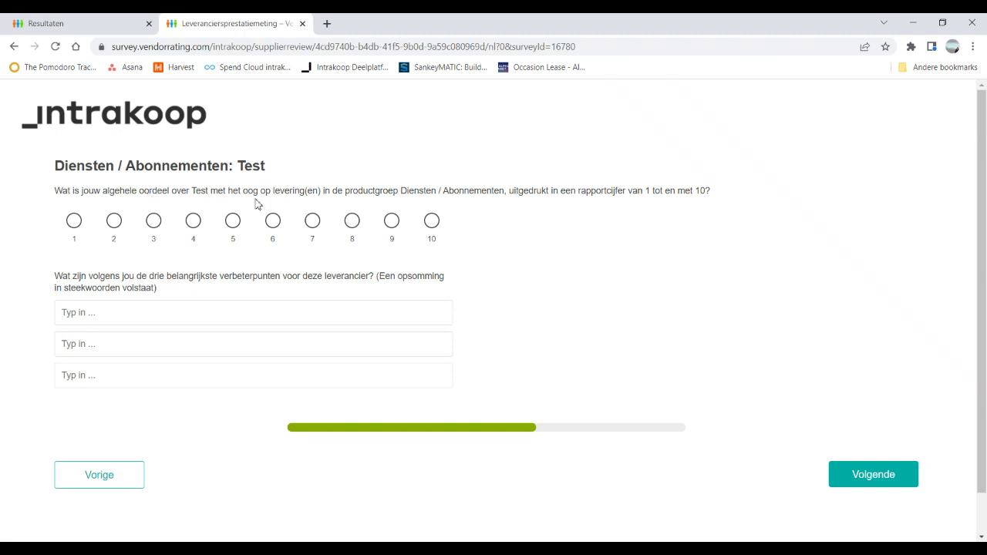
Step: Grade Test a 7 and enter improvement points 'elektrisch vervoer' and 'Meer medische tijdschriften'
{"action": "left_click", "coordinate": [313, 222]}
{"action": "type", "text": "elktrisch vervoer"}
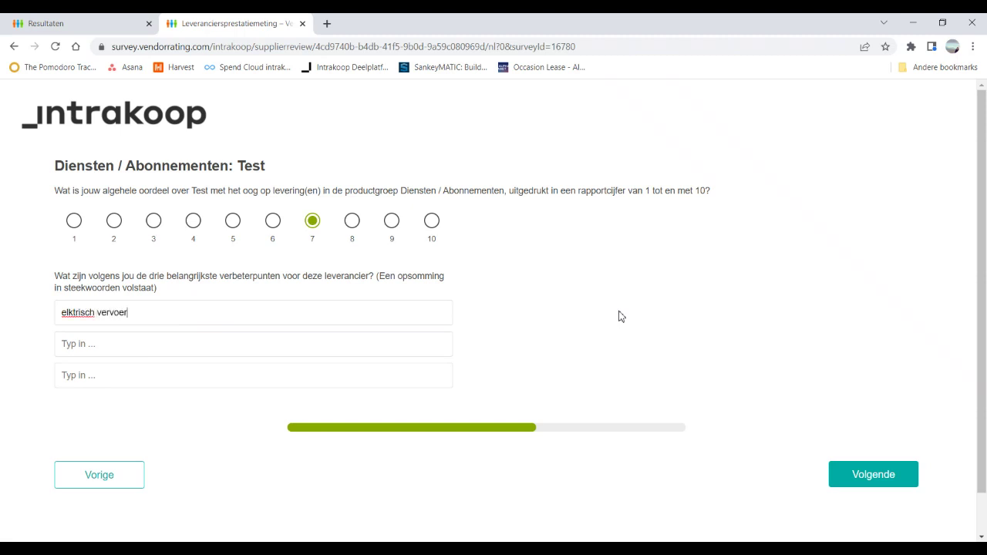
{"action": "left_click", "coordinate": [68, 315]}
{"action": "type", "text": "e"}
{"action": "key", "text": "BackSpace"}
{"action": "key", "text": "Delete"}
{"action": "type", "text": "le"}
{"action": "type", "text": "Meer tijdschriften"}
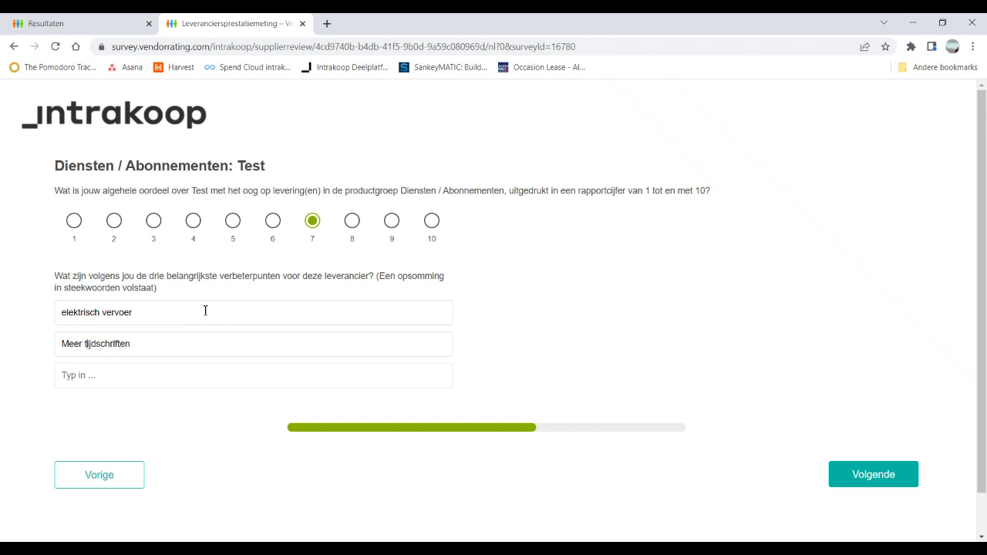
{"action": "type", "text": "medische"}
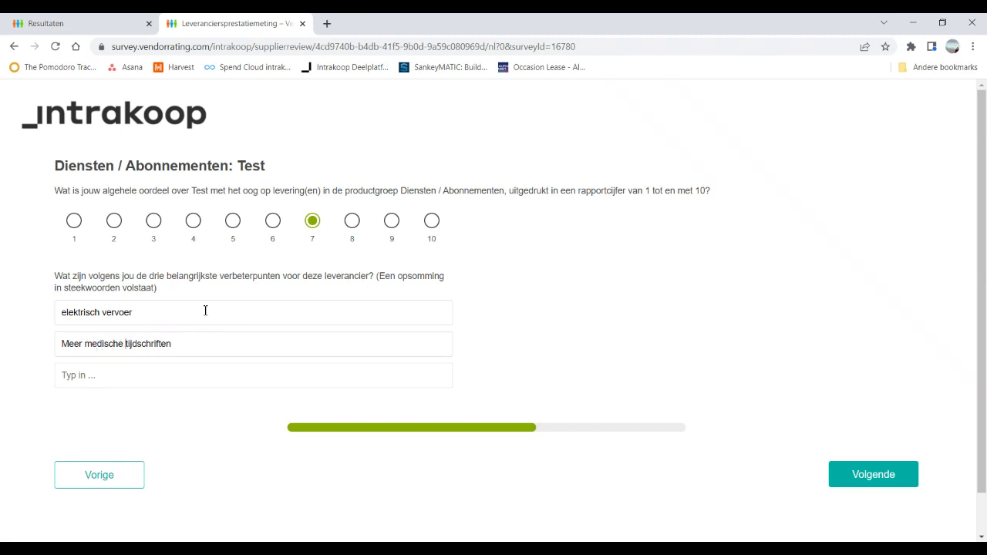
{"action": "left_click", "coordinate": [846, 477]}
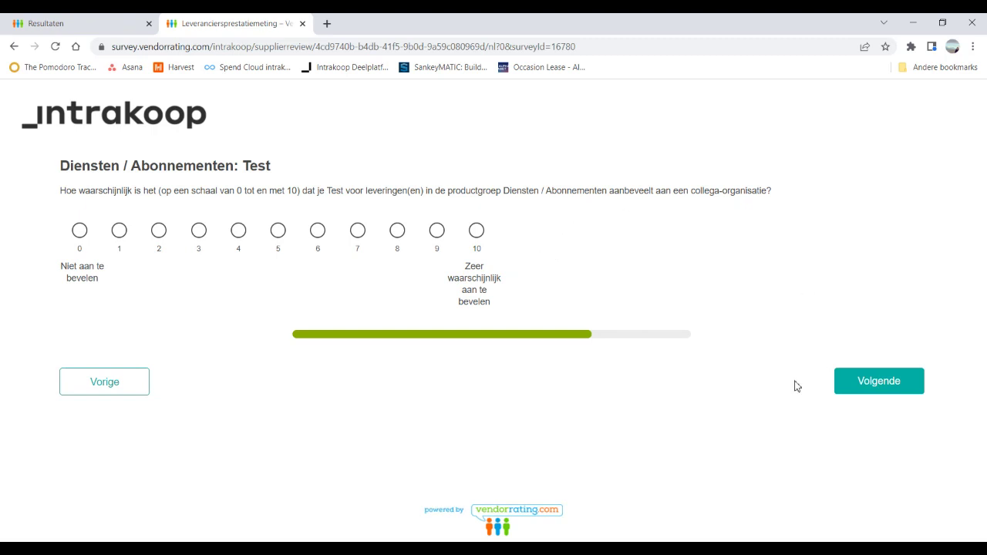
Step: Give a recommendation score of 8 and continue to the remarks page
{"action": "left_click", "coordinate": [875, 383]}
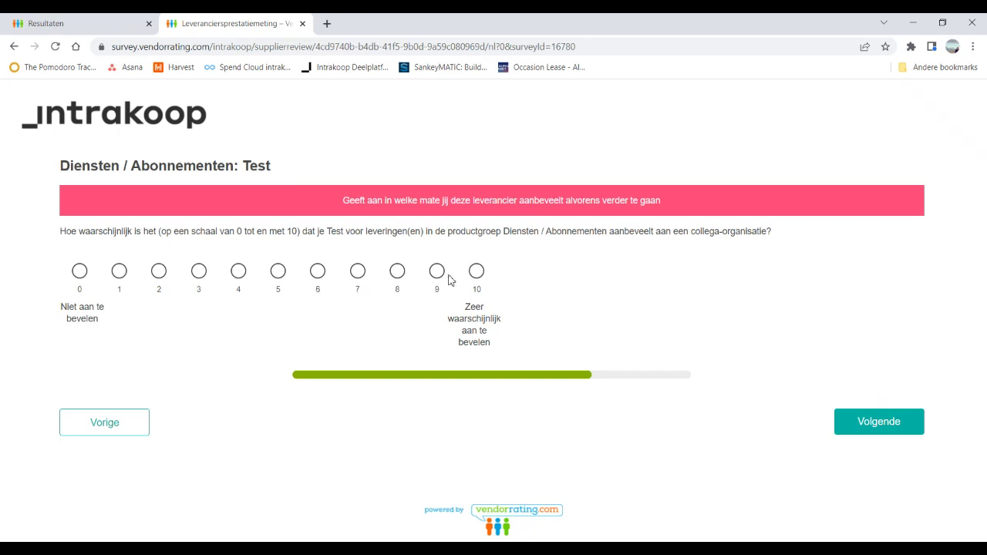
{"action": "left_click", "coordinate": [398, 275]}
{"action": "left_click", "coordinate": [867, 422]}
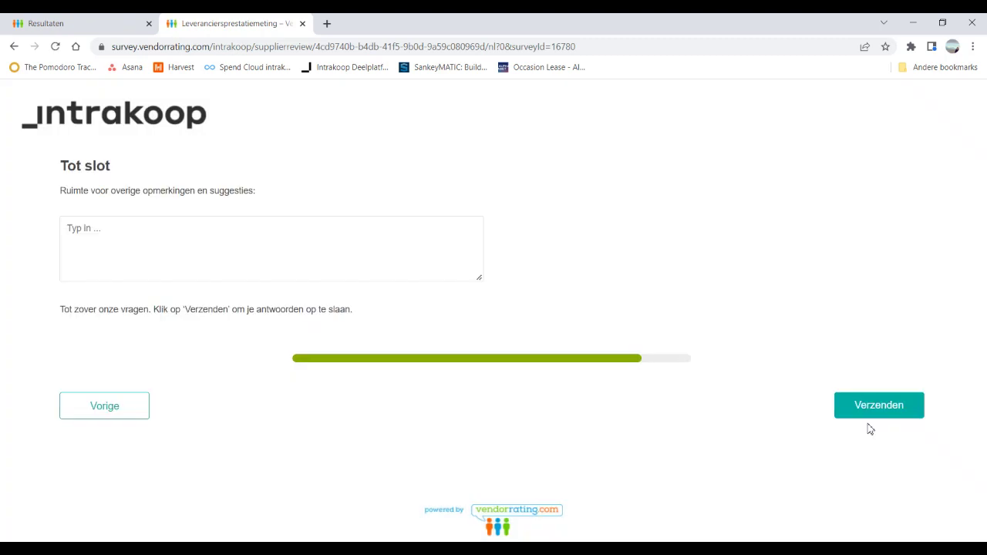
Step: Enter the remark 'Geen opmerkingen', submit the survey, and return to the results tab
{"action": "left_click", "coordinate": [184, 237]}
{"action": "type", "text": "Geen opmerkingen"}
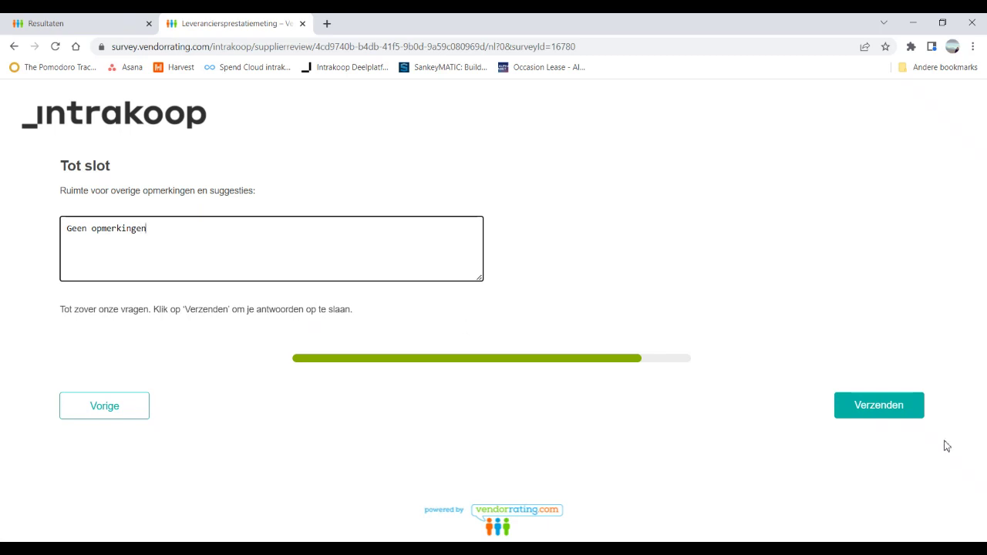
{"action": "left_click", "coordinate": [880, 404]}
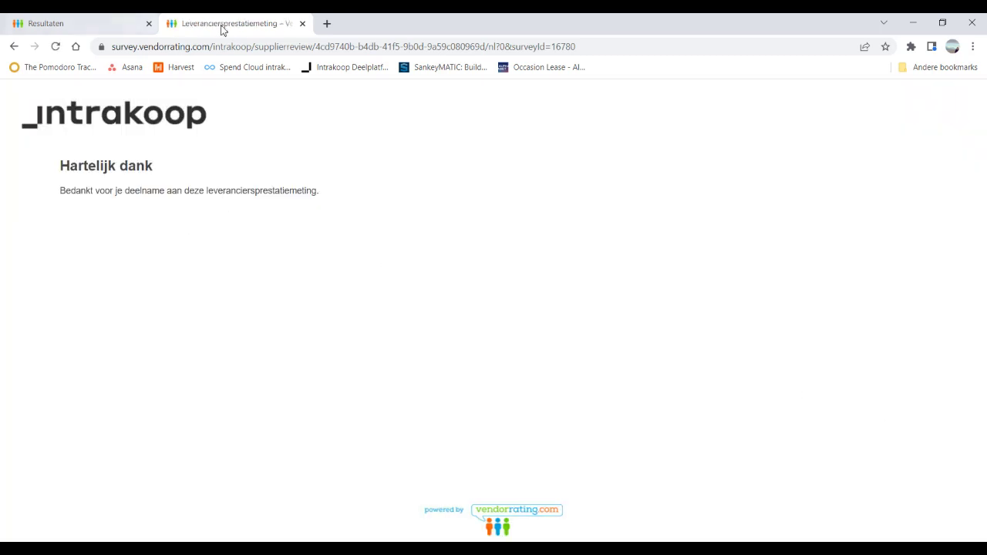
{"action": "left_click", "coordinate": [91, 29]}
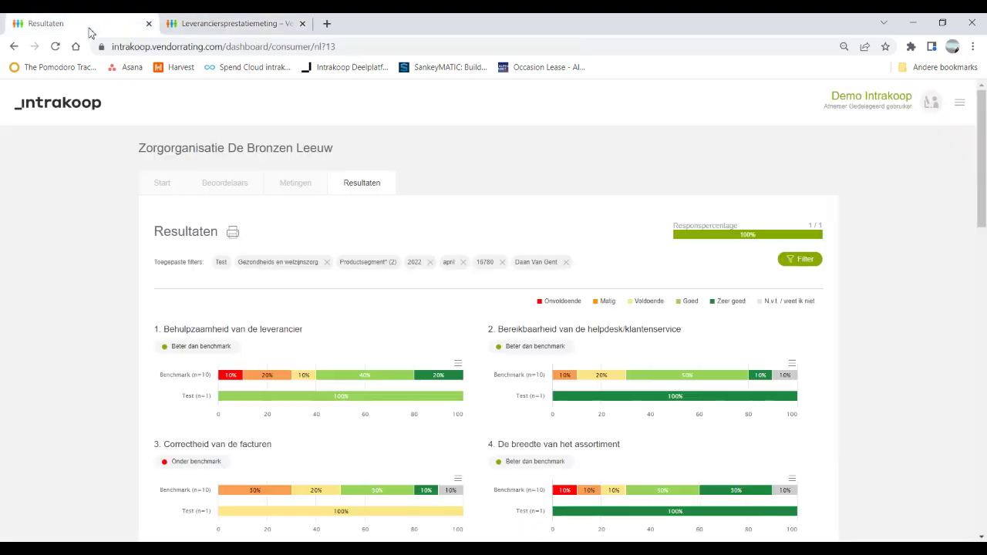
Step: Reload Resultaten and scroll through the updated scores: overall 7.0 versus benchmark 6.1, lower Net Promoter Score
{"action": "left_click", "coordinate": [367, 186]}
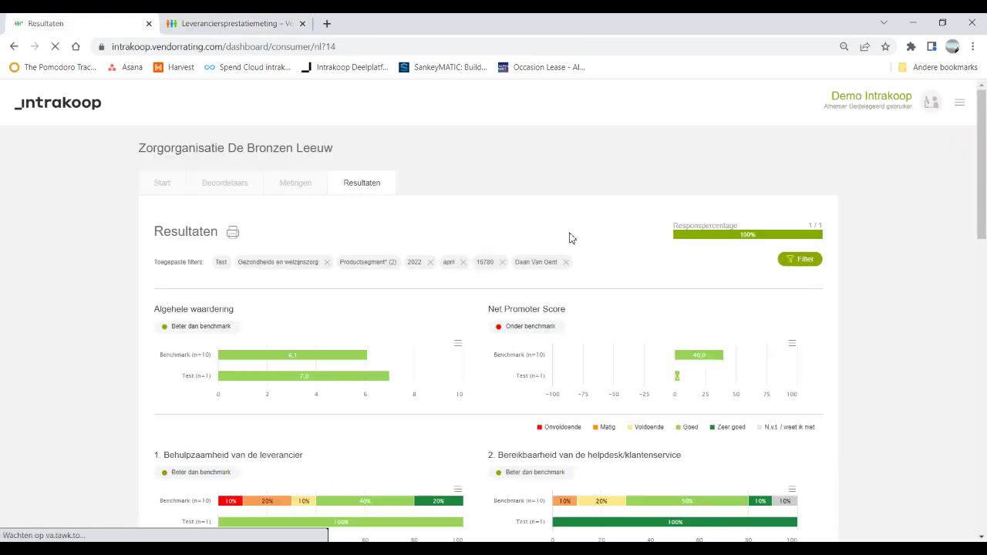
{"action": "scroll", "coordinate": [588, 300], "scroll_direction": "down", "scroll_amount": 3}
{"action": "scroll", "coordinate": [586, 301], "scroll_direction": "down", "scroll_amount": 4}
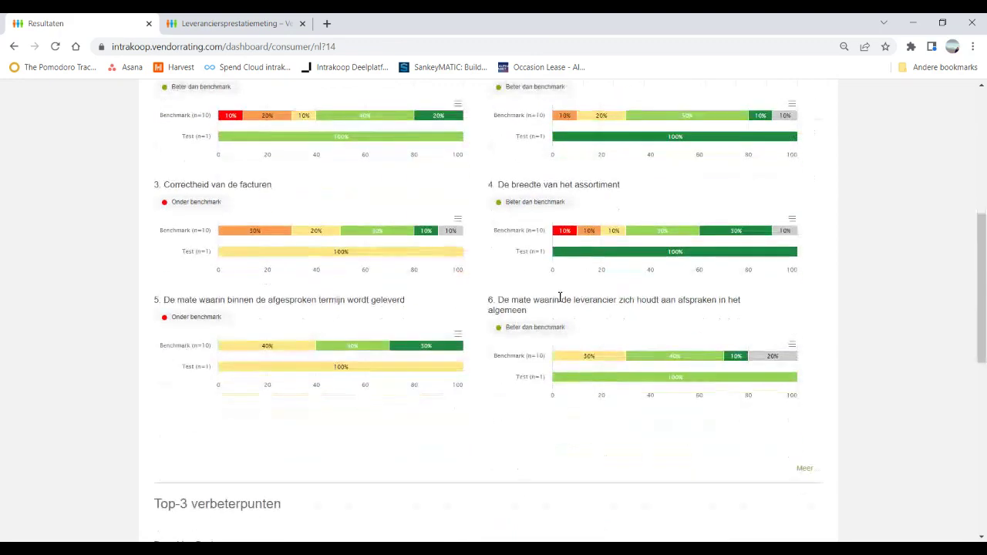
{"action": "scroll", "coordinate": [524, 366], "scroll_direction": "down", "scroll_amount": 1}
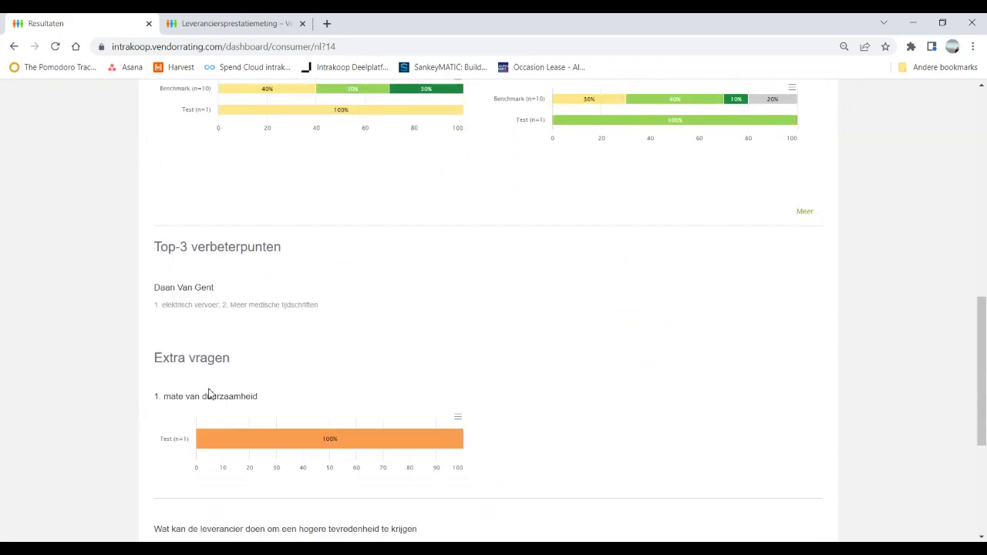
{"action": "scroll", "coordinate": [489, 403], "scroll_direction": "down", "scroll_amount": 4}
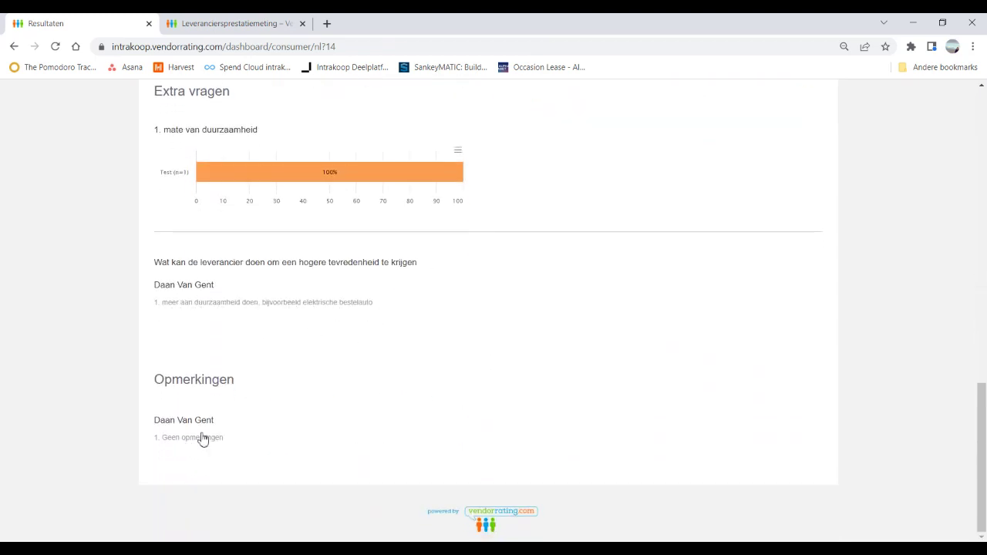
{"action": "scroll", "coordinate": [620, 336], "scroll_direction": "up", "scroll_amount": 9}
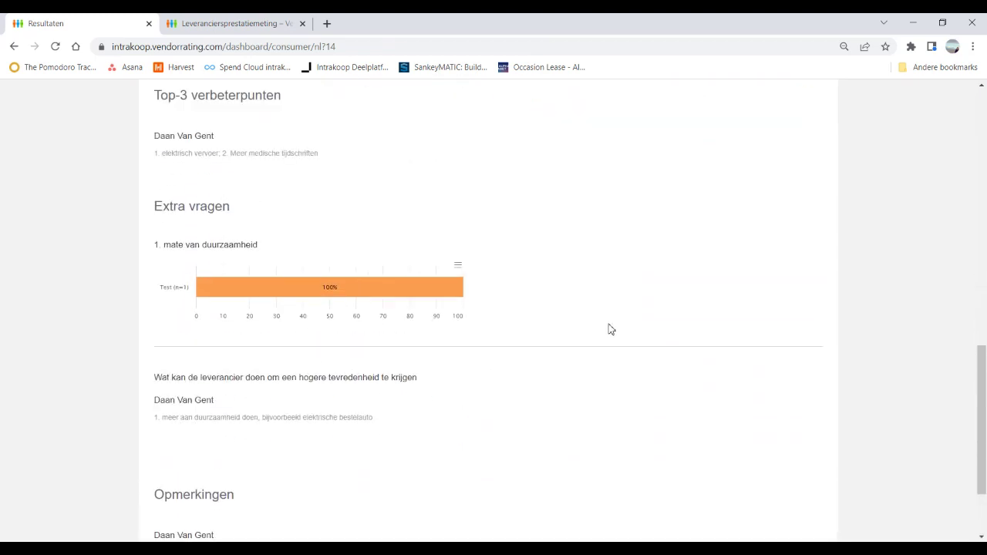
{"action": "scroll", "coordinate": [604, 329], "scroll_direction": "up", "scroll_amount": 2}
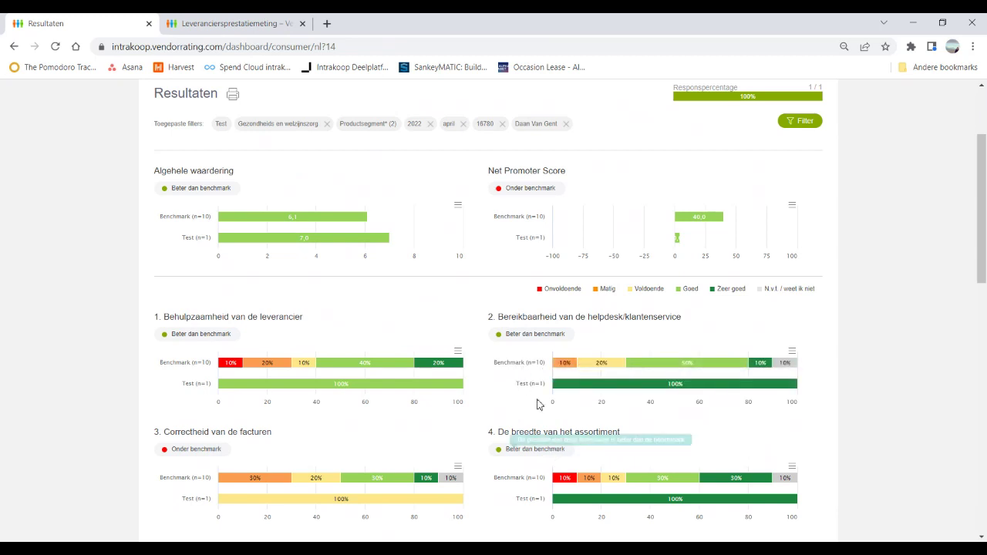
{"action": "scroll", "coordinate": [552, 317], "scroll_direction": "up", "scroll_amount": 2}
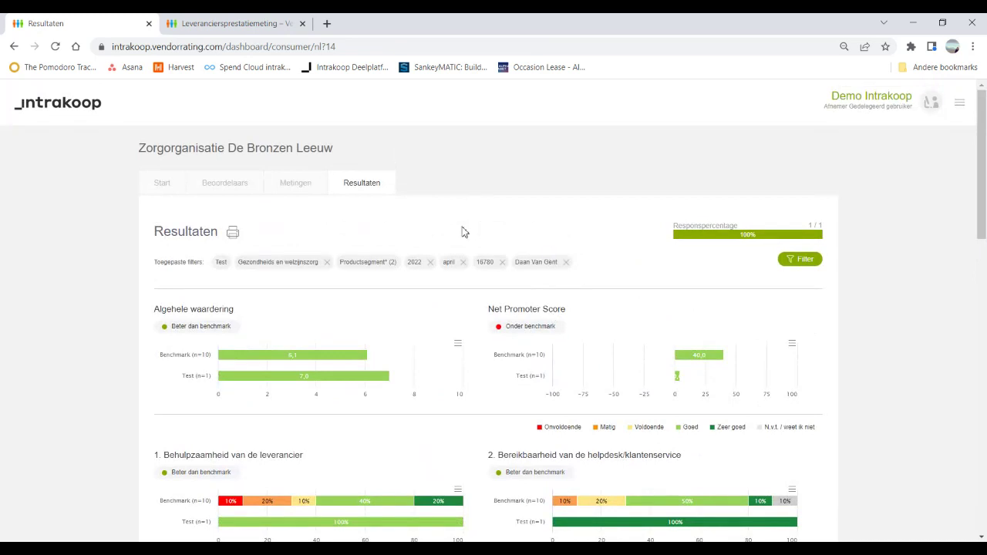
Step: Generate the PDF report with rater names set to Verbergen and open Zorgorganisatie_De_Bronzen_Leeuw_2022.04.01.pdf
{"action": "left_click", "coordinate": [234, 233]}
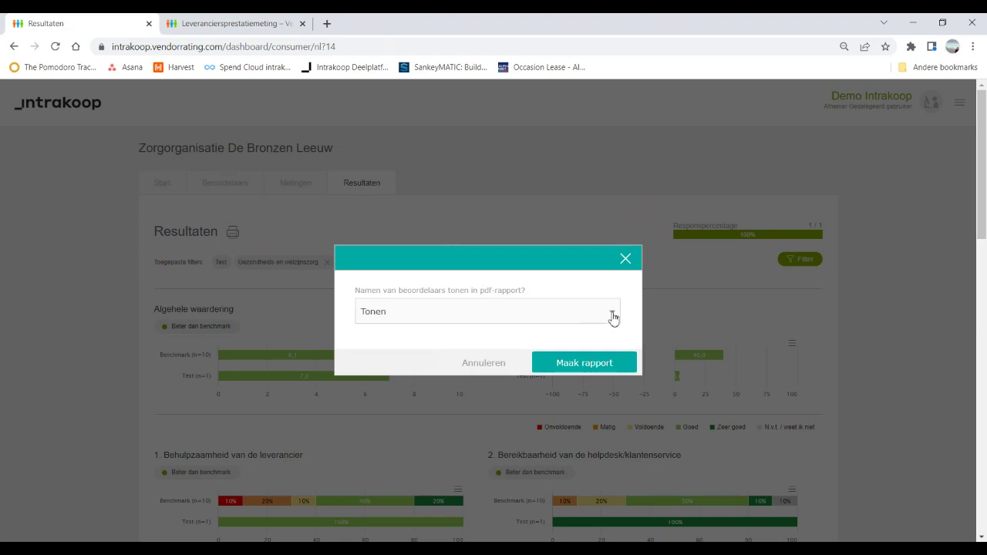
{"action": "left_click", "coordinate": [613, 315]}
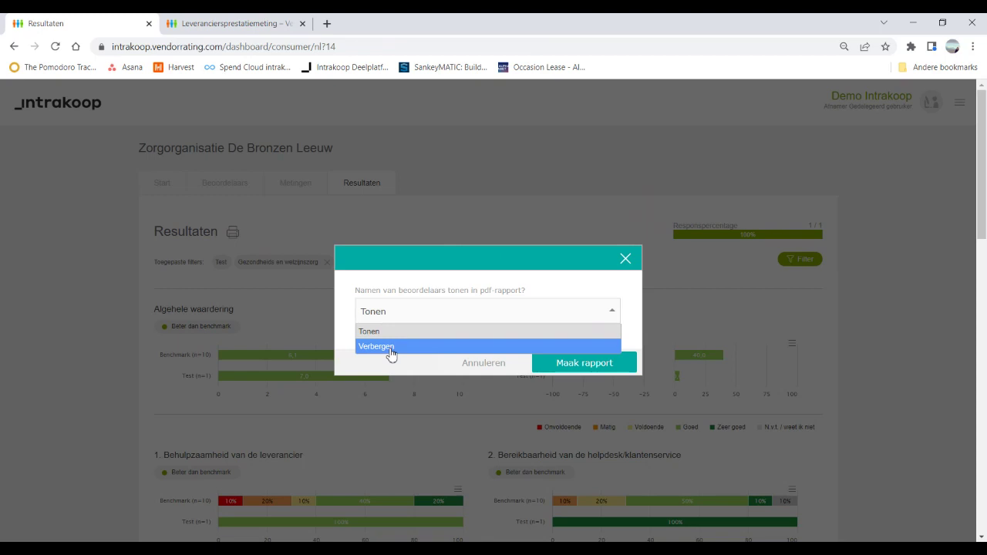
{"action": "left_click", "coordinate": [390, 347]}
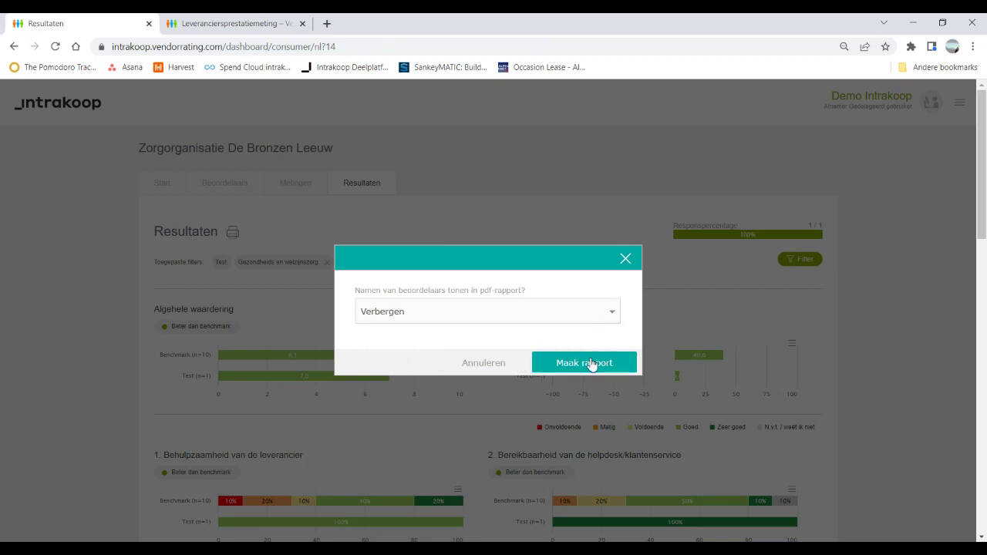
{"action": "left_click", "coordinate": [591, 362]}
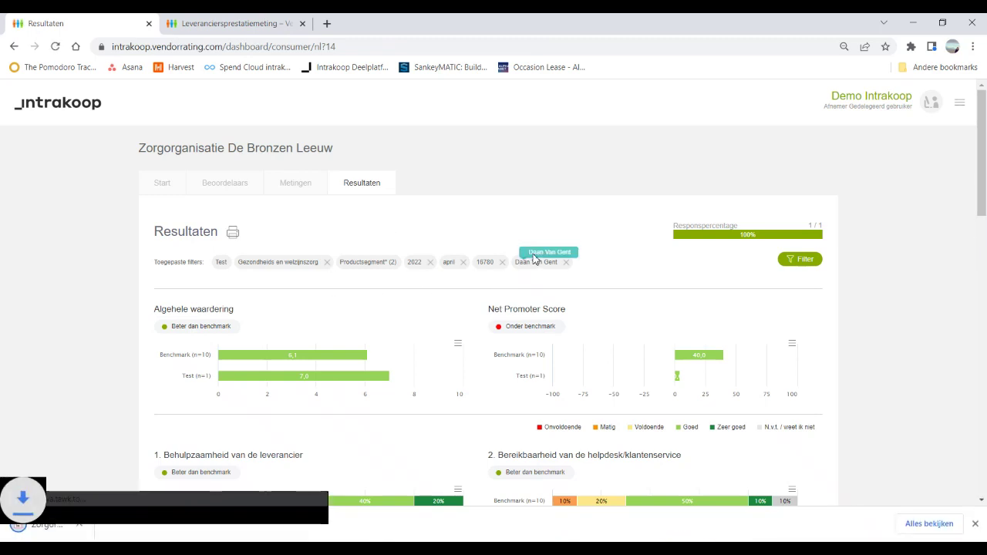
{"action": "left_click", "coordinate": [123, 532]}
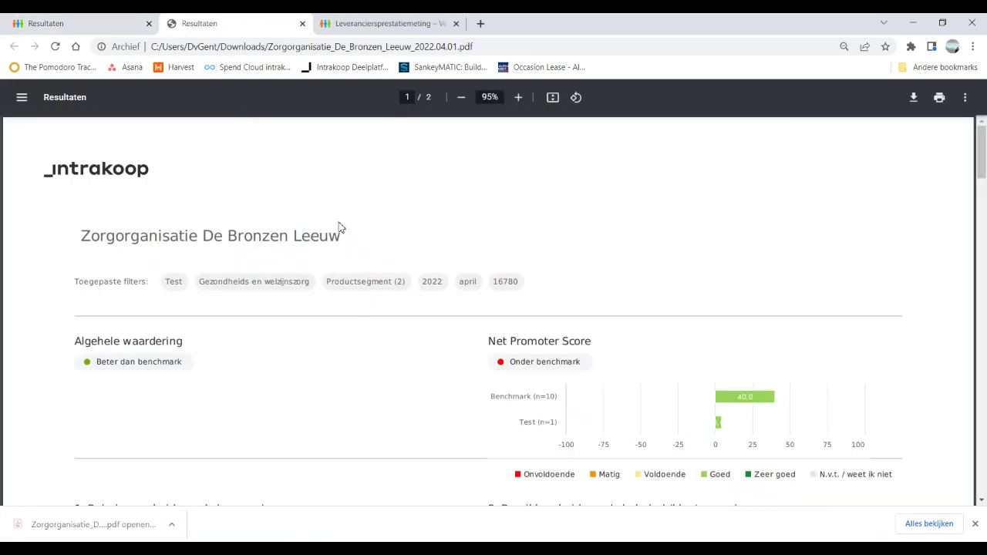
Step: Scroll through both PDF report pages to confirm no rater names appear, then return to the Resultaten dashboard
{"action": "scroll", "coordinate": [339, 228], "scroll_direction": "down", "scroll_amount": 2}
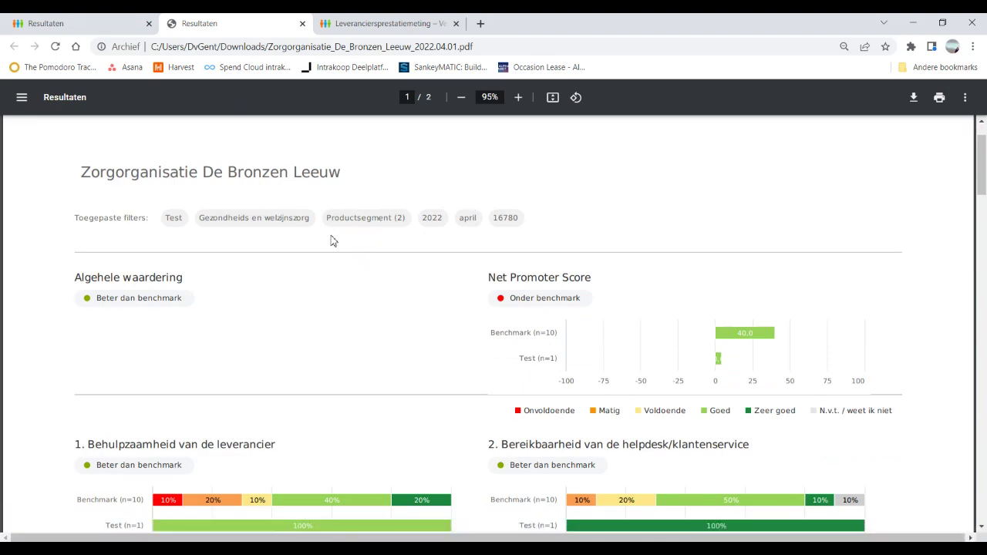
{"action": "scroll", "coordinate": [327, 239], "scroll_direction": "down", "scroll_amount": 2}
{"action": "scroll", "coordinate": [324, 243], "scroll_direction": "down", "scroll_amount": 20}
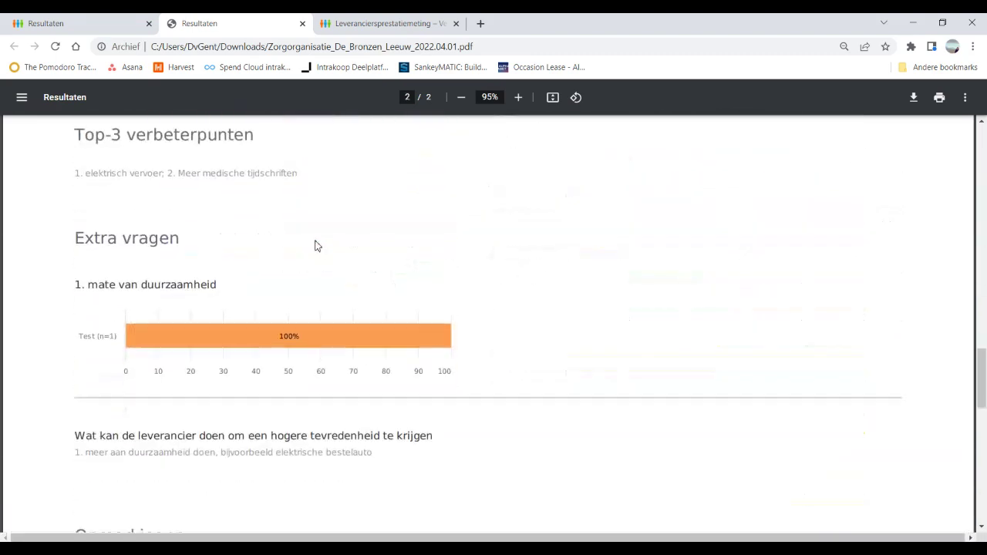
{"action": "scroll", "coordinate": [313, 243], "scroll_direction": "up", "scroll_amount": 9}
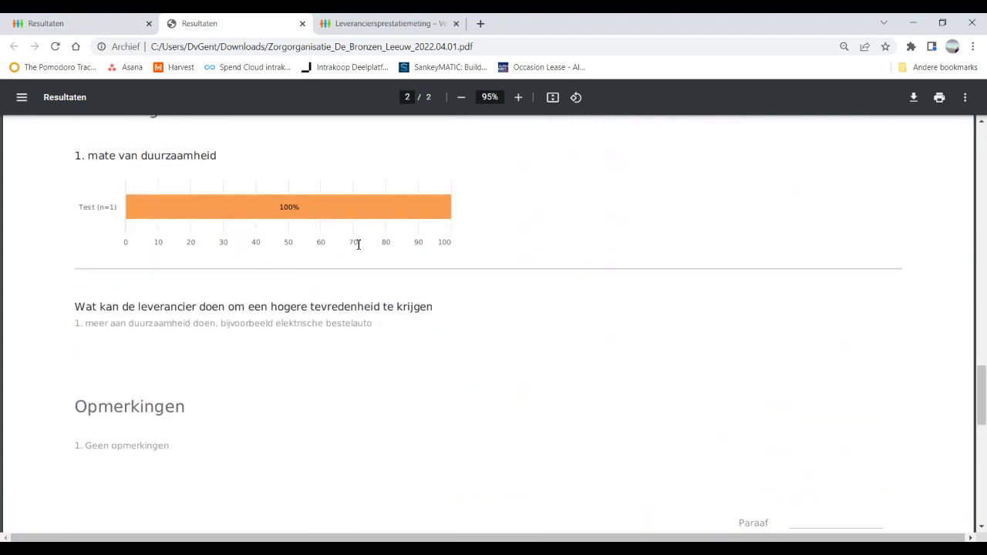
{"action": "scroll", "coordinate": [358, 244], "scroll_direction": "up", "scroll_amount": 4}
{"action": "left_click", "coordinate": [97, 29]}
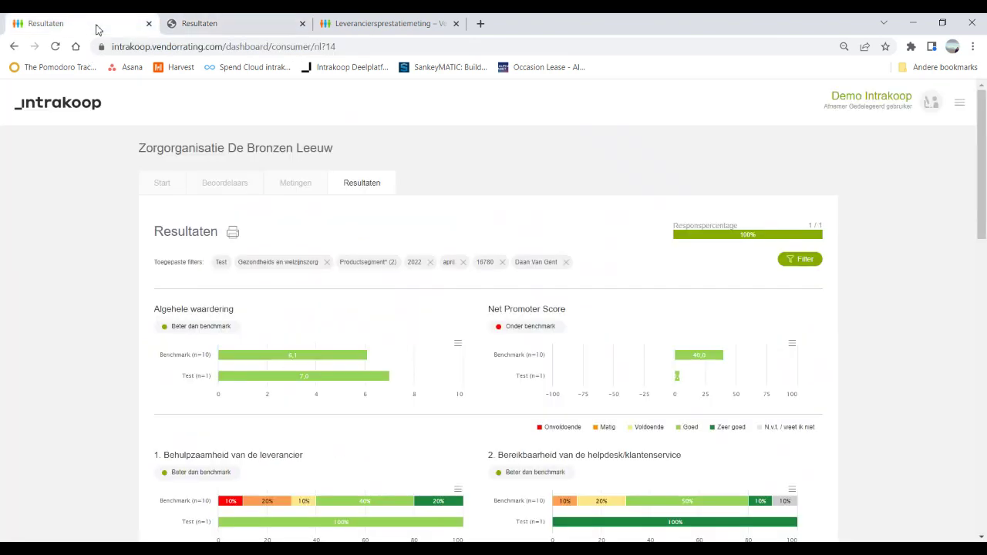
{"action": "left_click", "coordinate": [802, 260]}
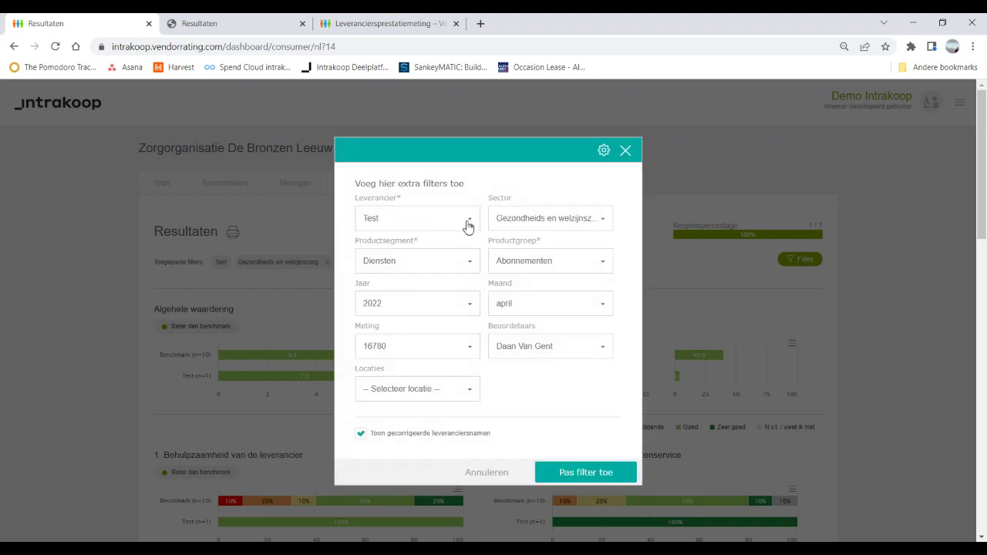
{"action": "left_click", "coordinate": [416, 220]}
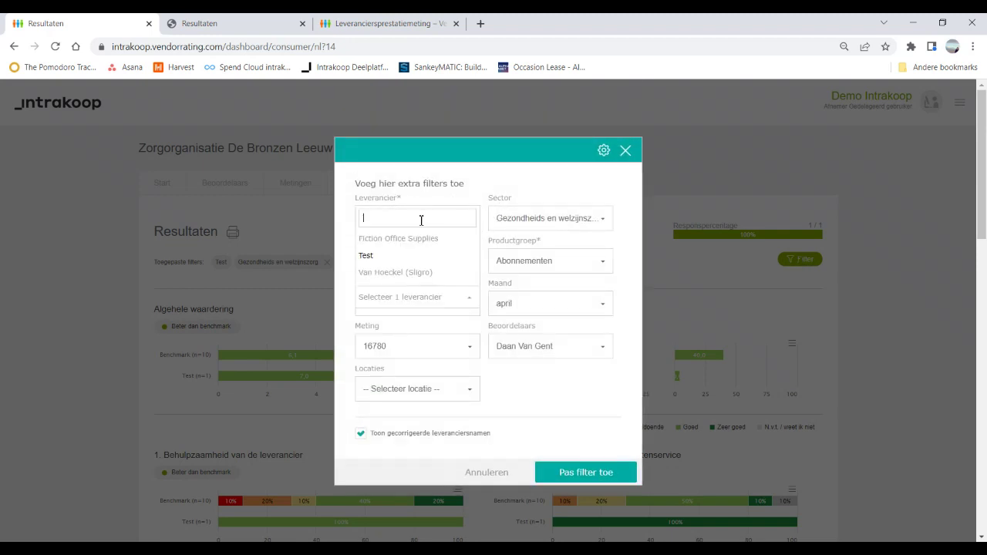
{"action": "type", "text": "fict"}
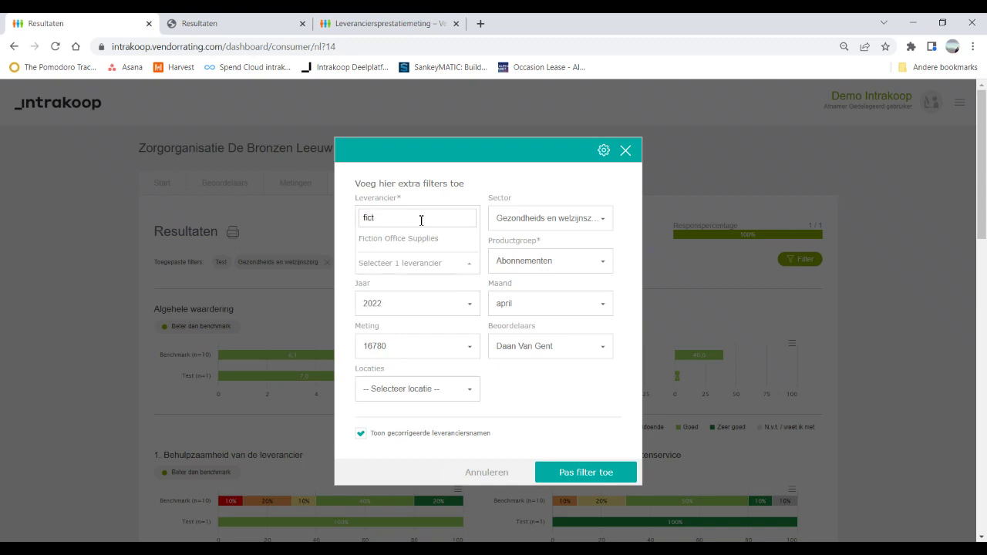
{"action": "left_click", "coordinate": [423, 240]}
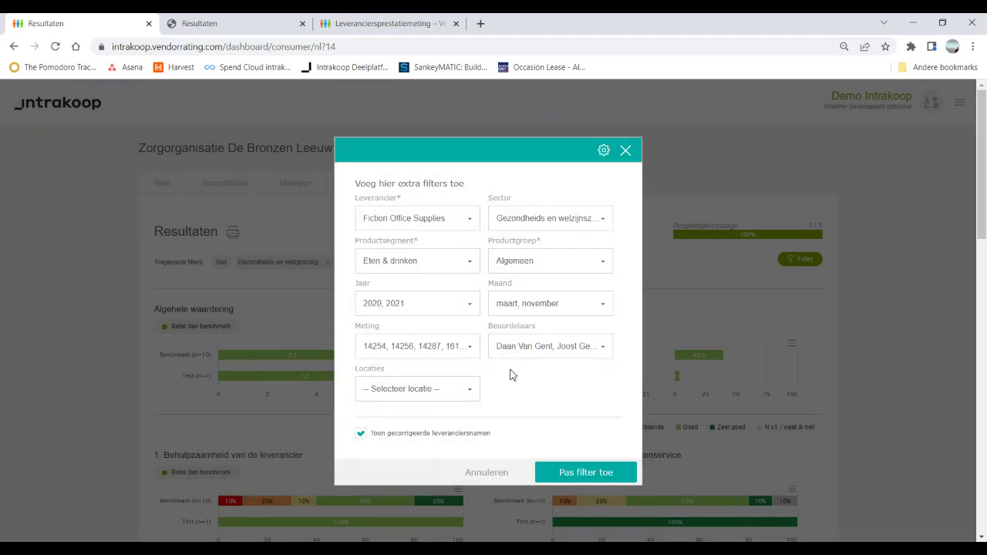
{"action": "left_click", "coordinate": [471, 306]}
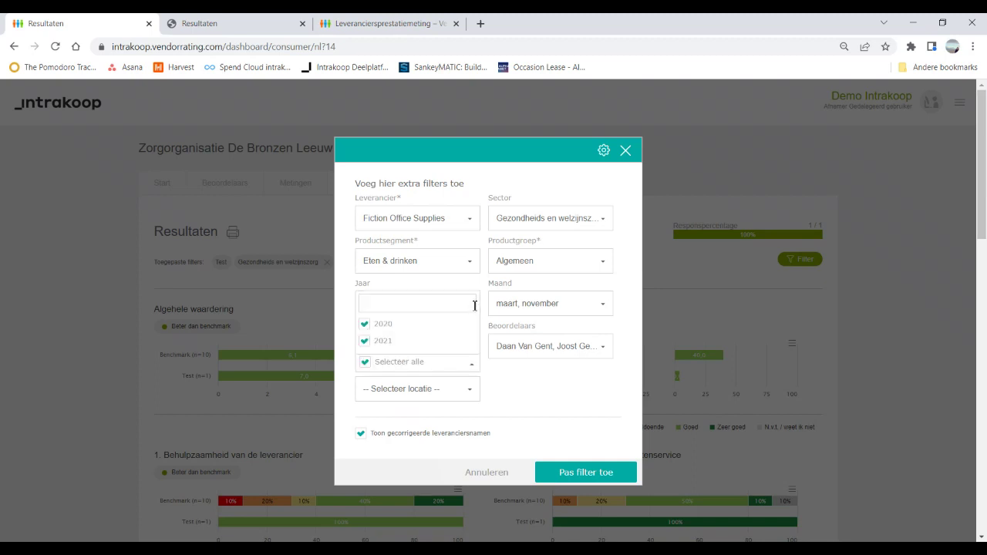
{"action": "left_click", "coordinate": [365, 324]}
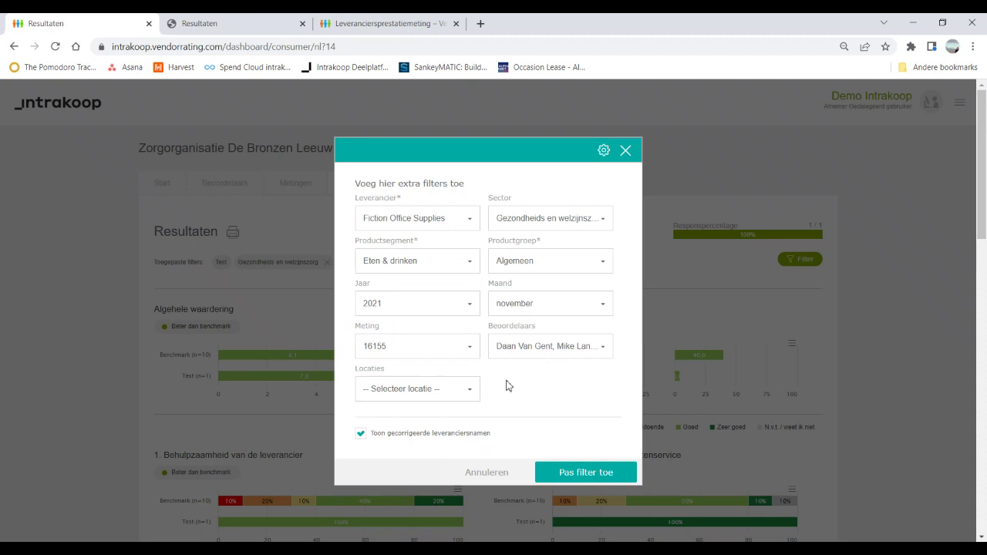
{"action": "left_click", "coordinate": [607, 348]}
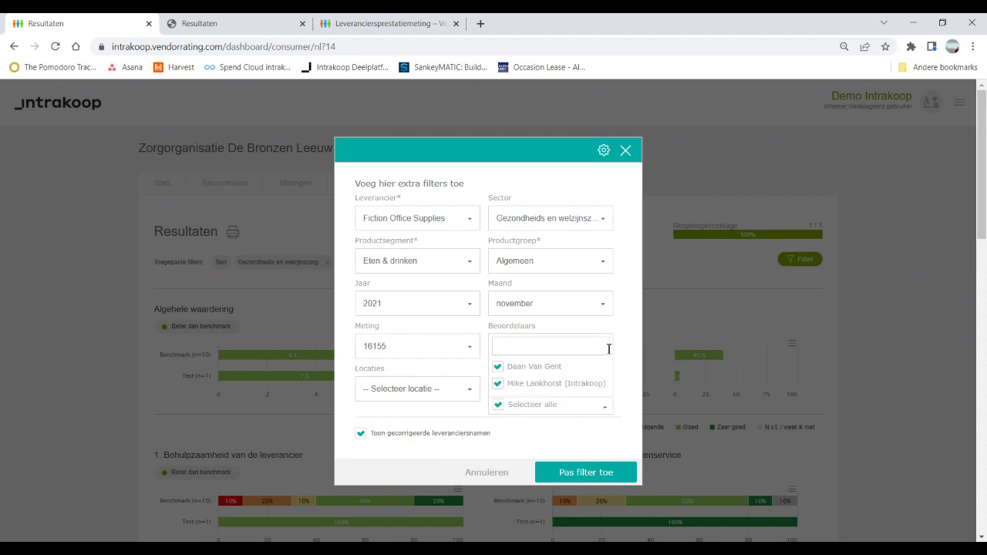
{"action": "left_click", "coordinate": [502, 367]}
{"action": "left_click", "coordinate": [468, 389]}
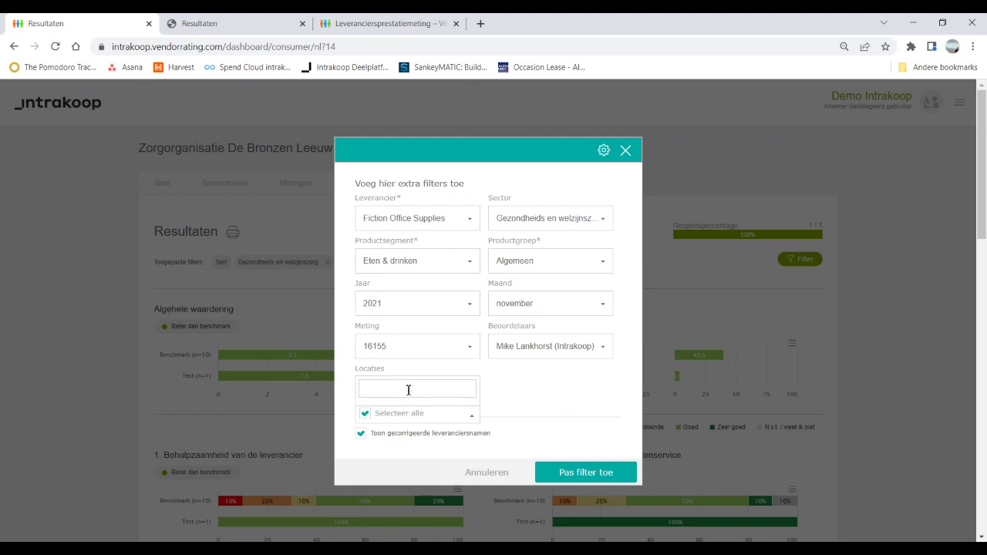
{"action": "left_click", "coordinate": [582, 380]}
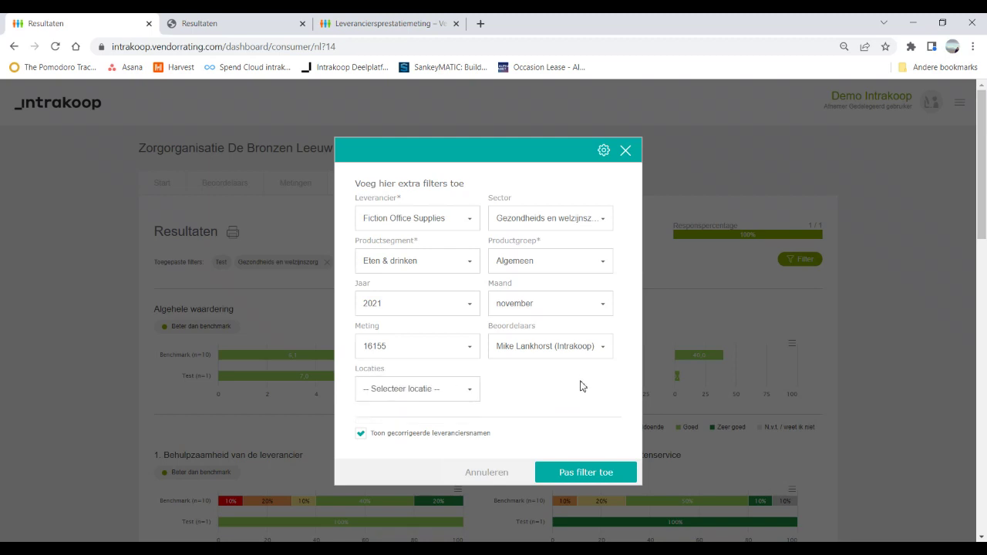
{"action": "left_click", "coordinate": [508, 478]}
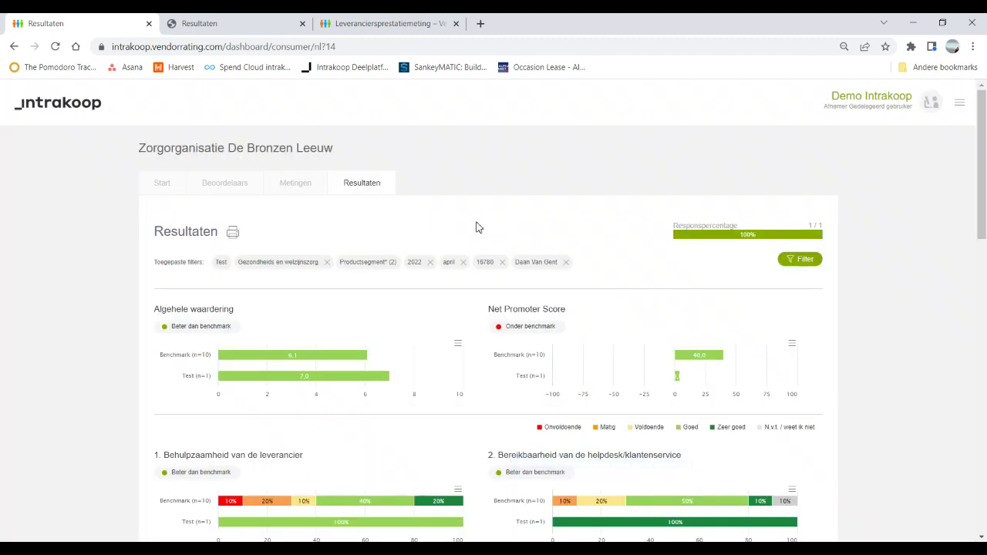
Step: Open the Metingen history and look over measurement 16780's details
{"action": "left_click", "coordinate": [291, 188]}
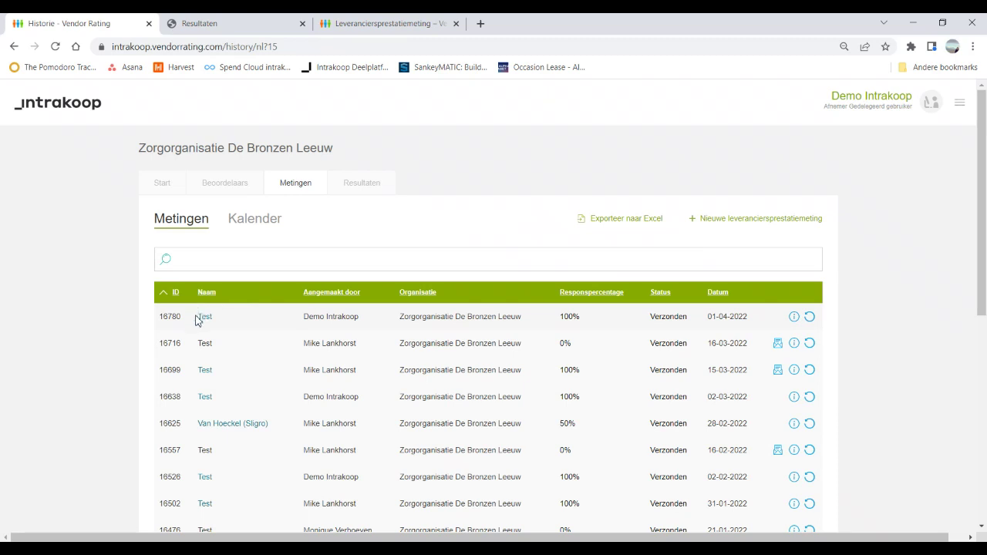
{"action": "left_click_drag", "start_coordinate": [203, 321], "coordinate": [423, 316]}
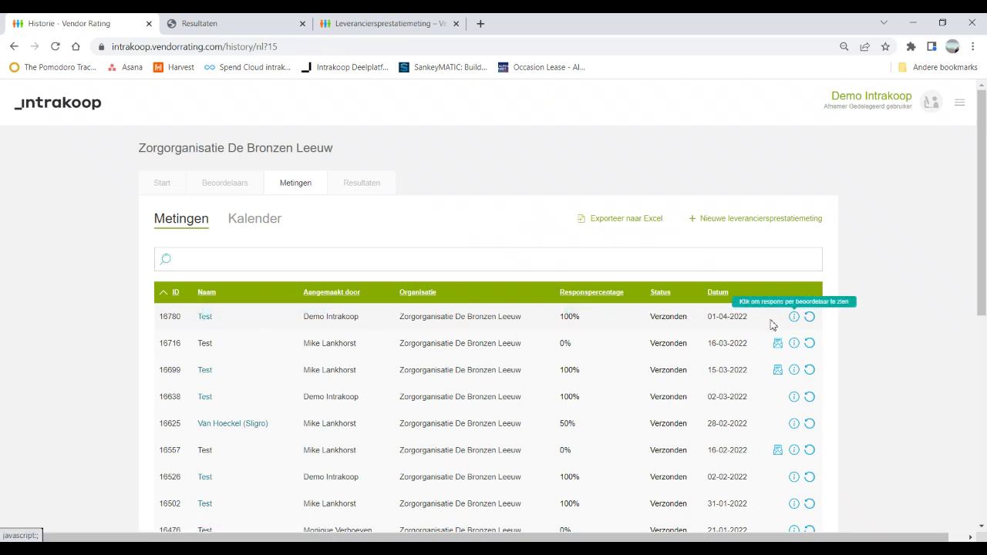
{"action": "mouse_move", "coordinate": [565, 314]}
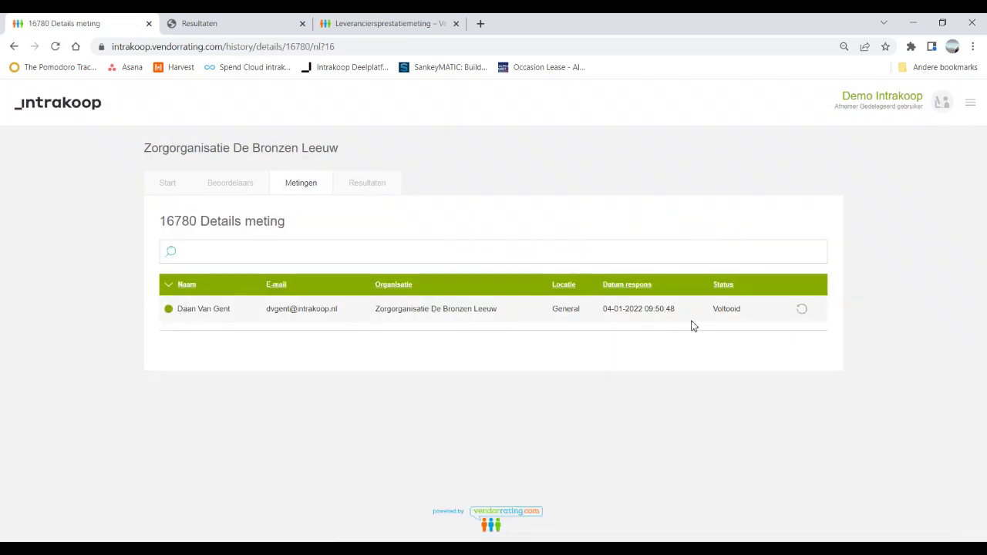
{"action": "left_click", "coordinate": [302, 193]}
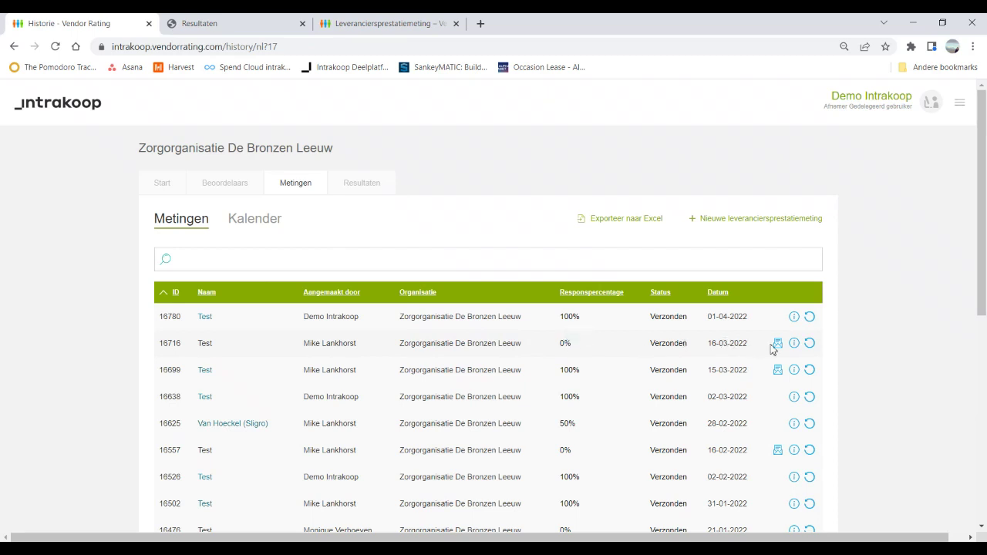
Step: Review measurement 16716's details and the Van Hoeckel (Sligro) results, ending back on Metingen
{"action": "left_click", "coordinate": [795, 344]}
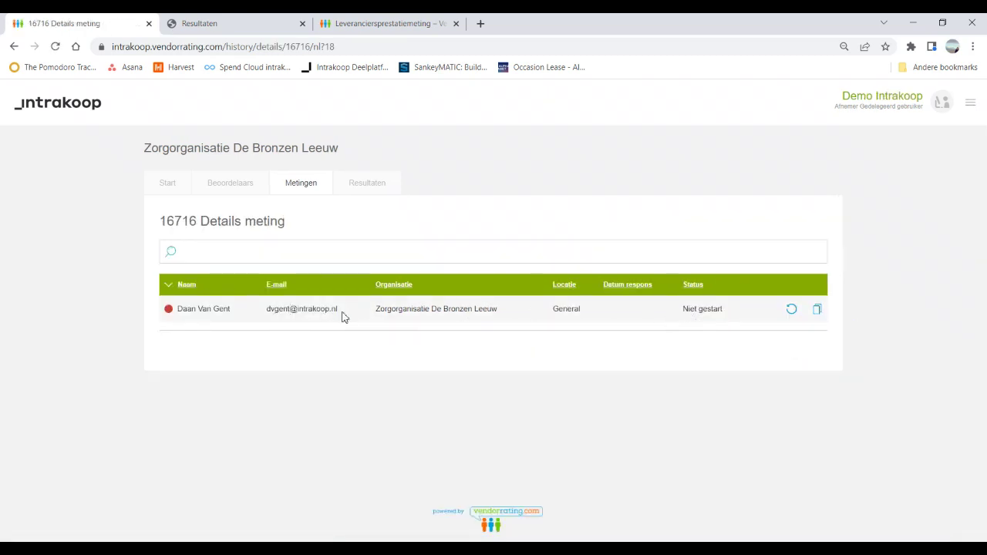
{"action": "left_click", "coordinate": [306, 188]}
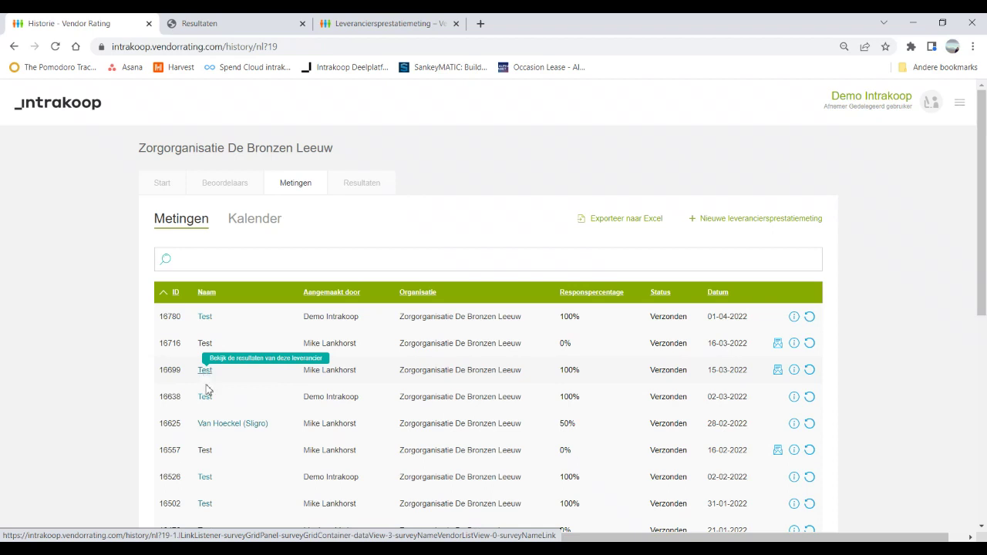
{"action": "left_click", "coordinate": [216, 425]}
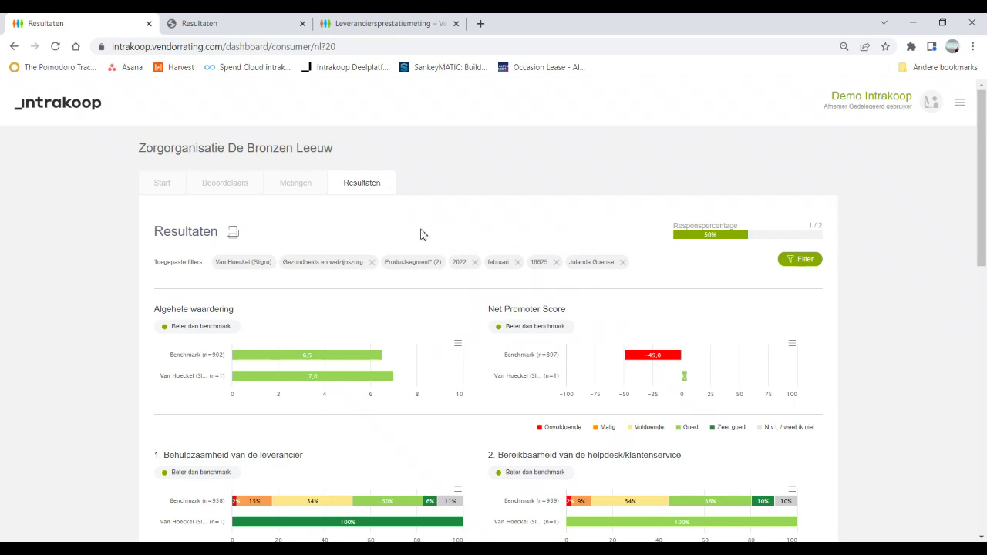
{"action": "left_click", "coordinate": [300, 179]}
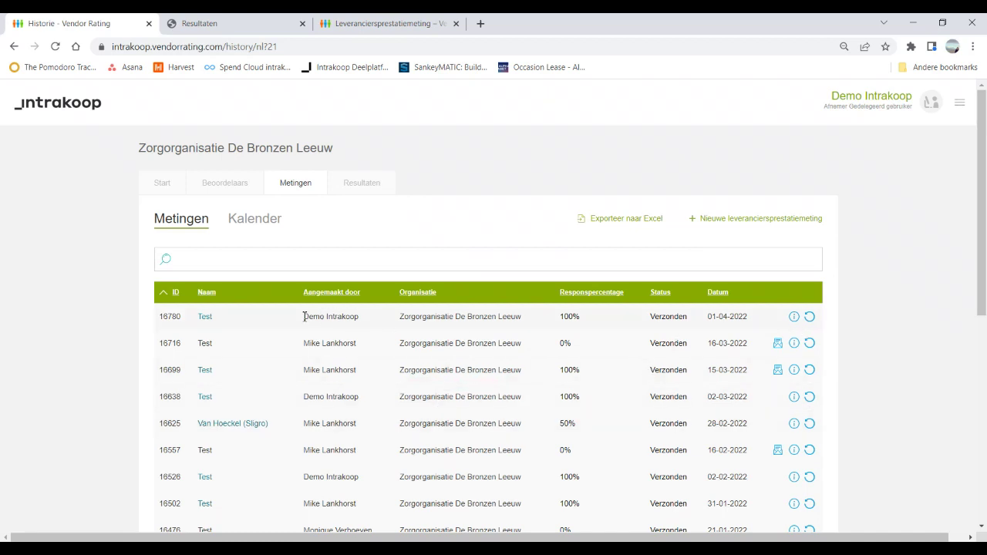
{"action": "left_click", "coordinate": [809, 318]}
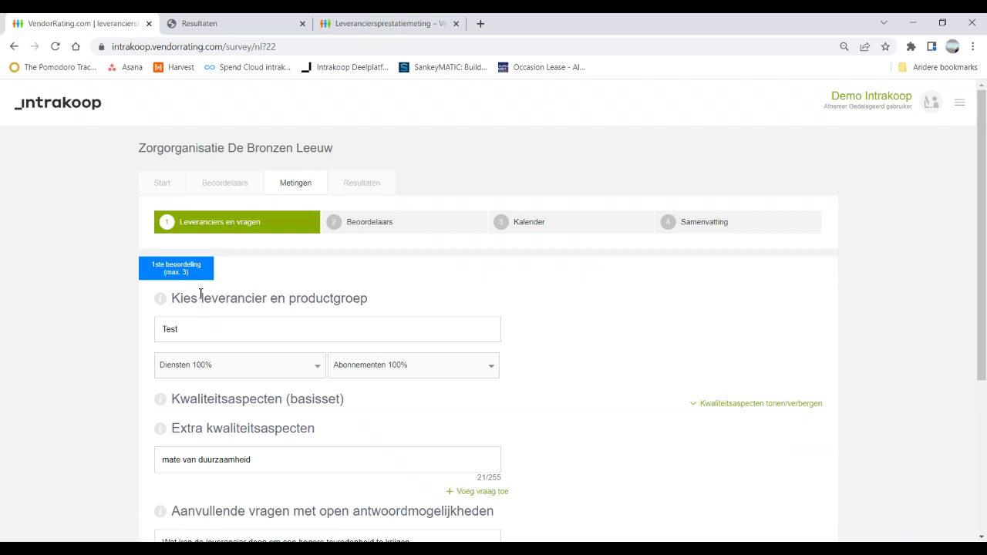
{"action": "scroll", "coordinate": [601, 306], "scroll_direction": "down", "scroll_amount": 3}
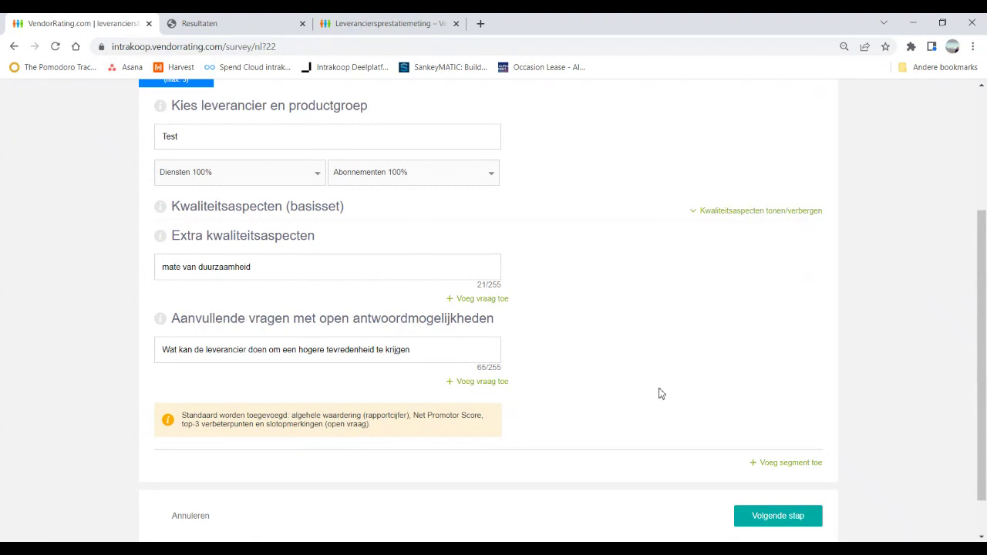
{"action": "scroll", "coordinate": [678, 408], "scroll_direction": "down", "scroll_amount": 1}
{"action": "left_click", "coordinate": [793, 470]}
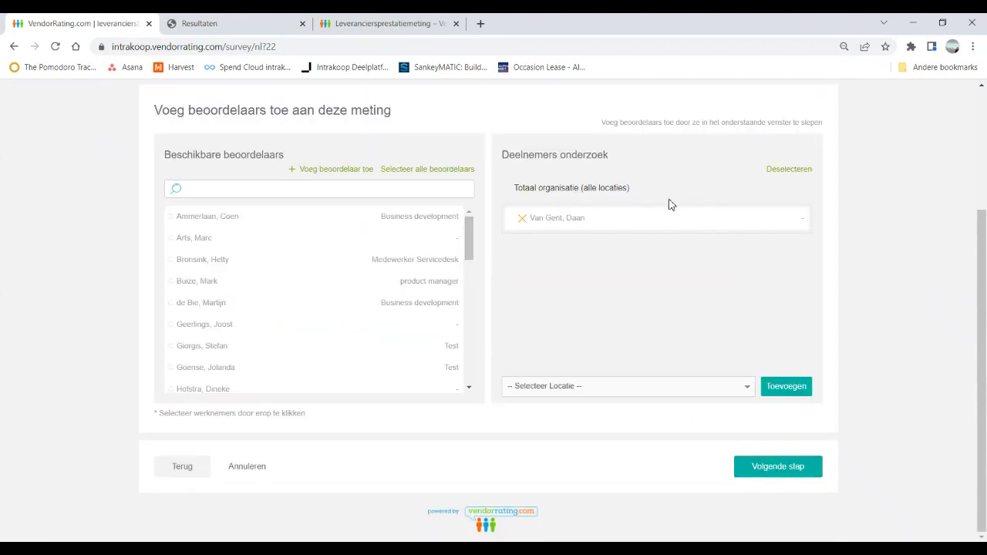
{"action": "left_click", "coordinate": [524, 221]}
{"action": "left_click", "coordinate": [255, 188]}
{"action": "type", "text": "moni"}
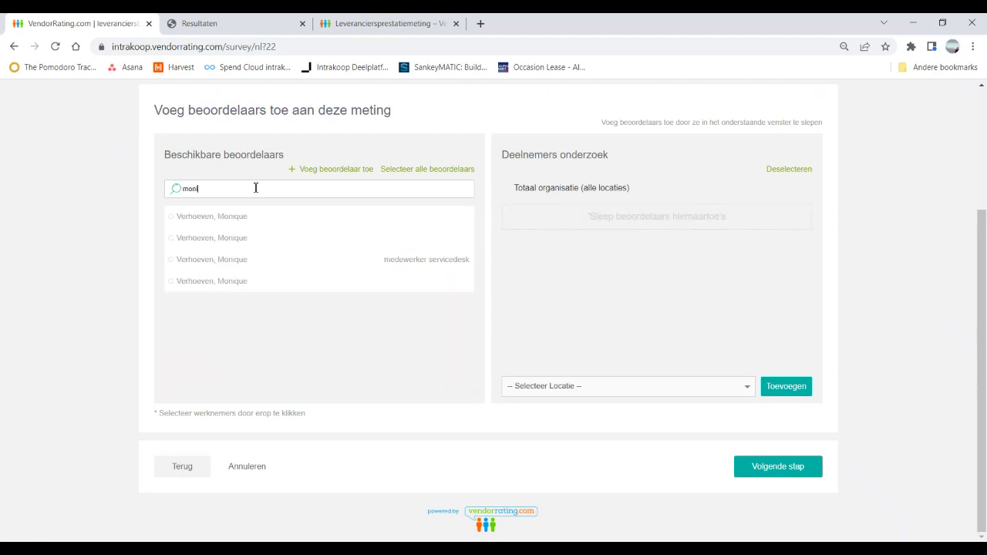
{"action": "left_click", "coordinate": [237, 218]}
{"action": "left_click_drag", "start_coordinate": [256, 220], "coordinate": [610, 225]}
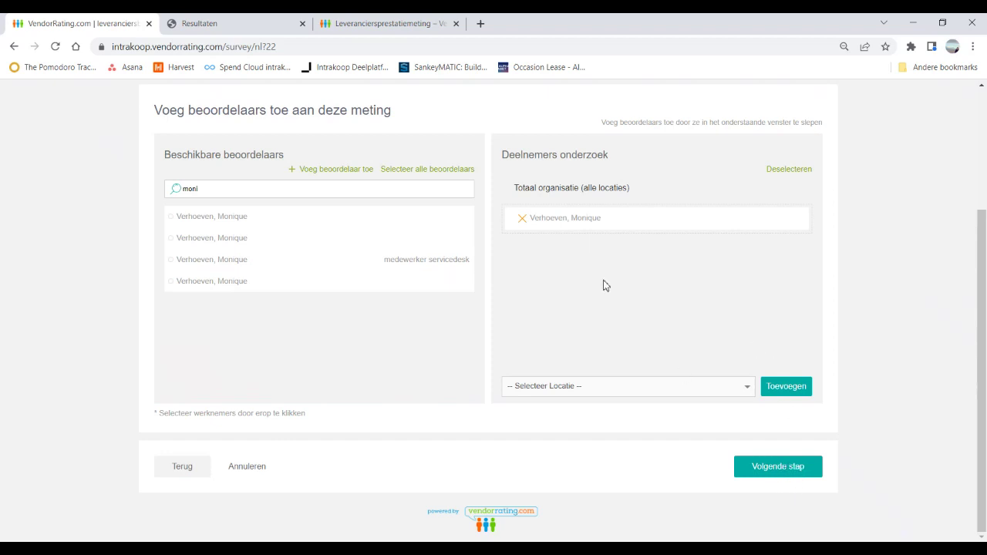
{"action": "scroll", "coordinate": [604, 284], "scroll_direction": "up", "scroll_amount": 3}
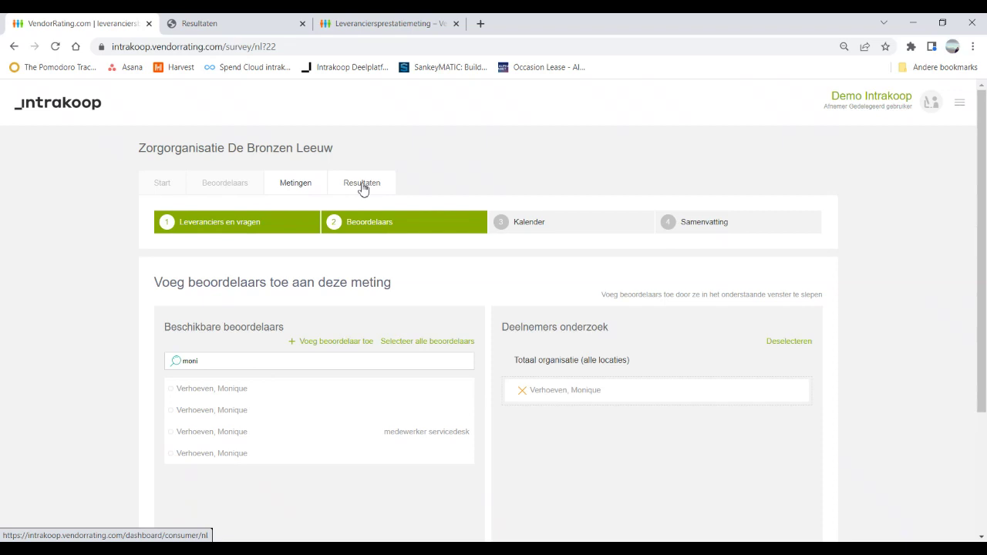
{"action": "left_click", "coordinate": [301, 189]}
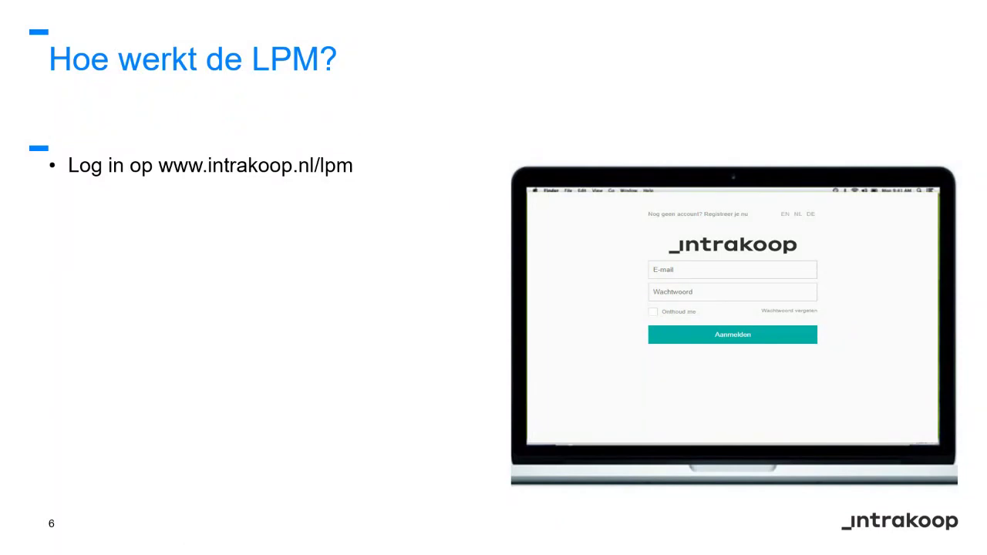
Step: Advance the slide show from slide 6 to slide 7, 'Gebruik LPM'
{"action": "key", "text": "Right"}
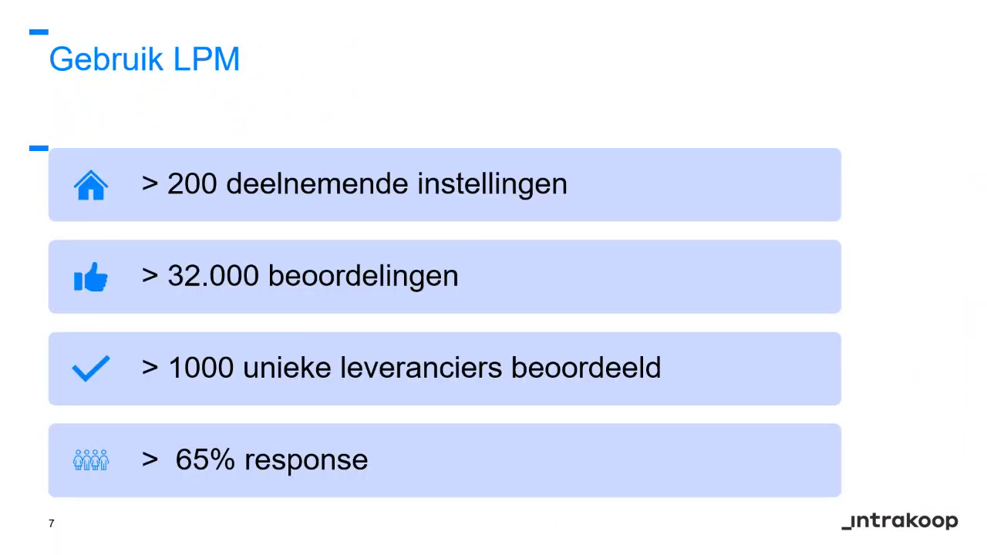